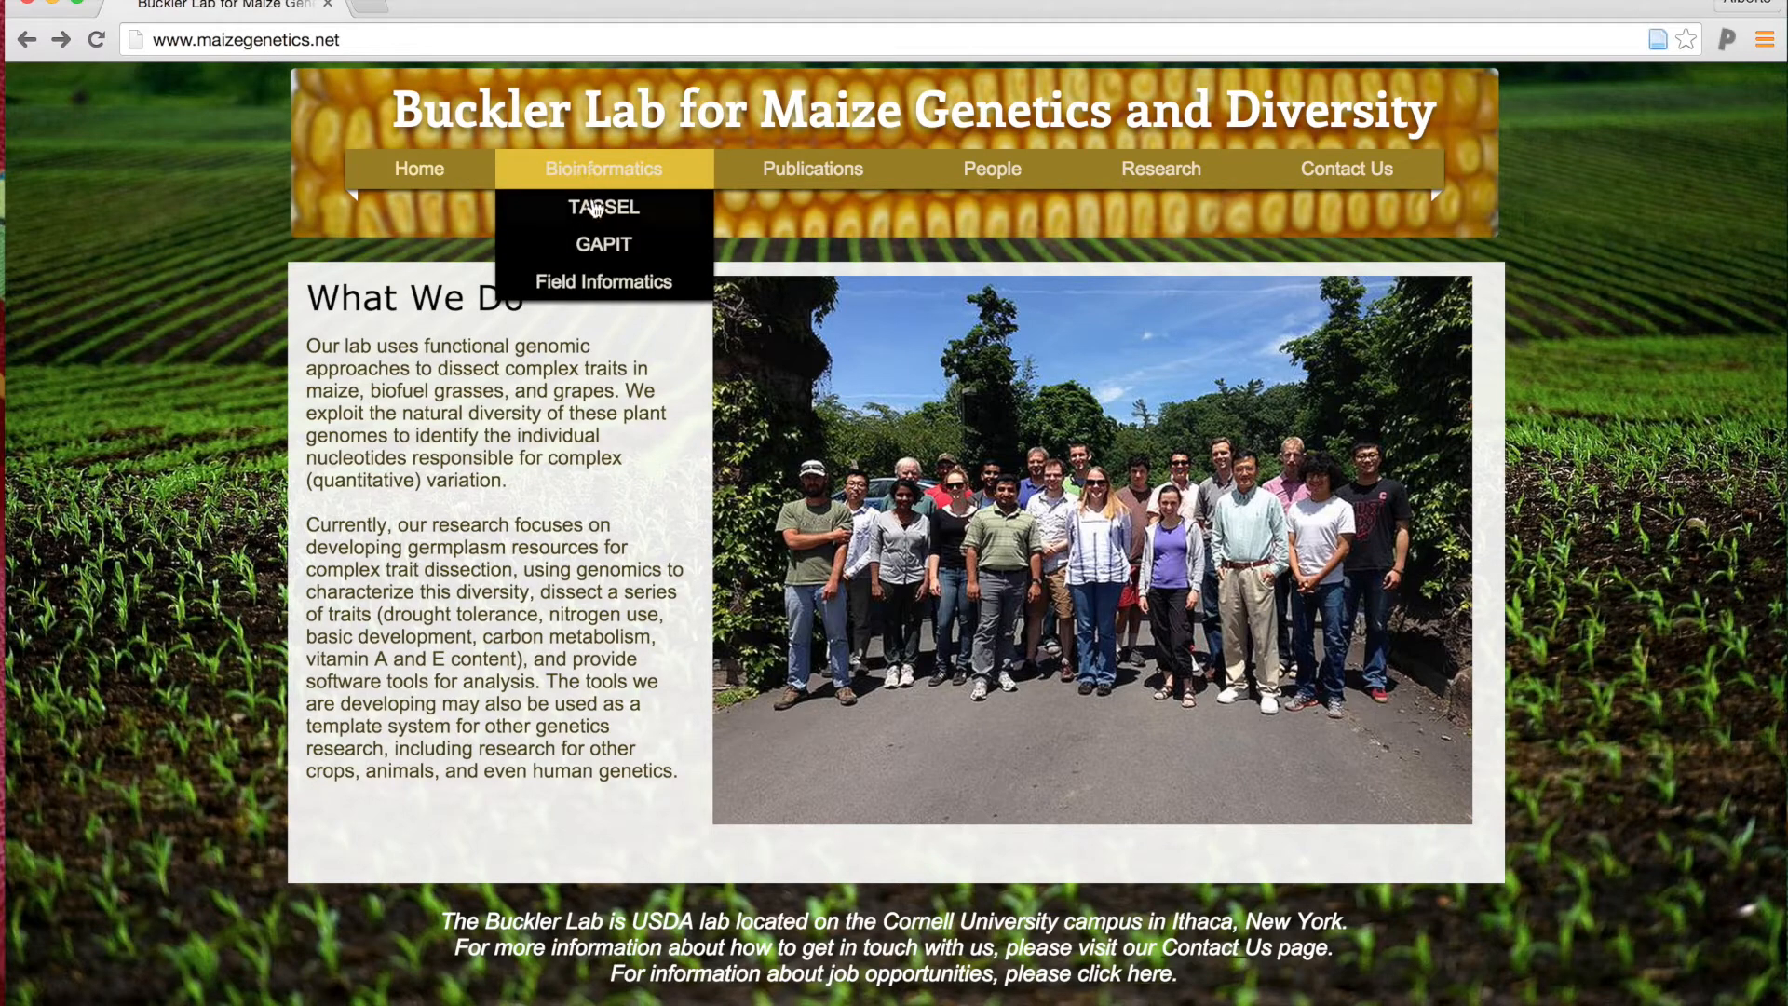
Step: Go to the TASSEL 5.0 page on the Buckler Lab site from the Bioinformatics menu
{"action": "left_click", "coordinate": [595, 209]}
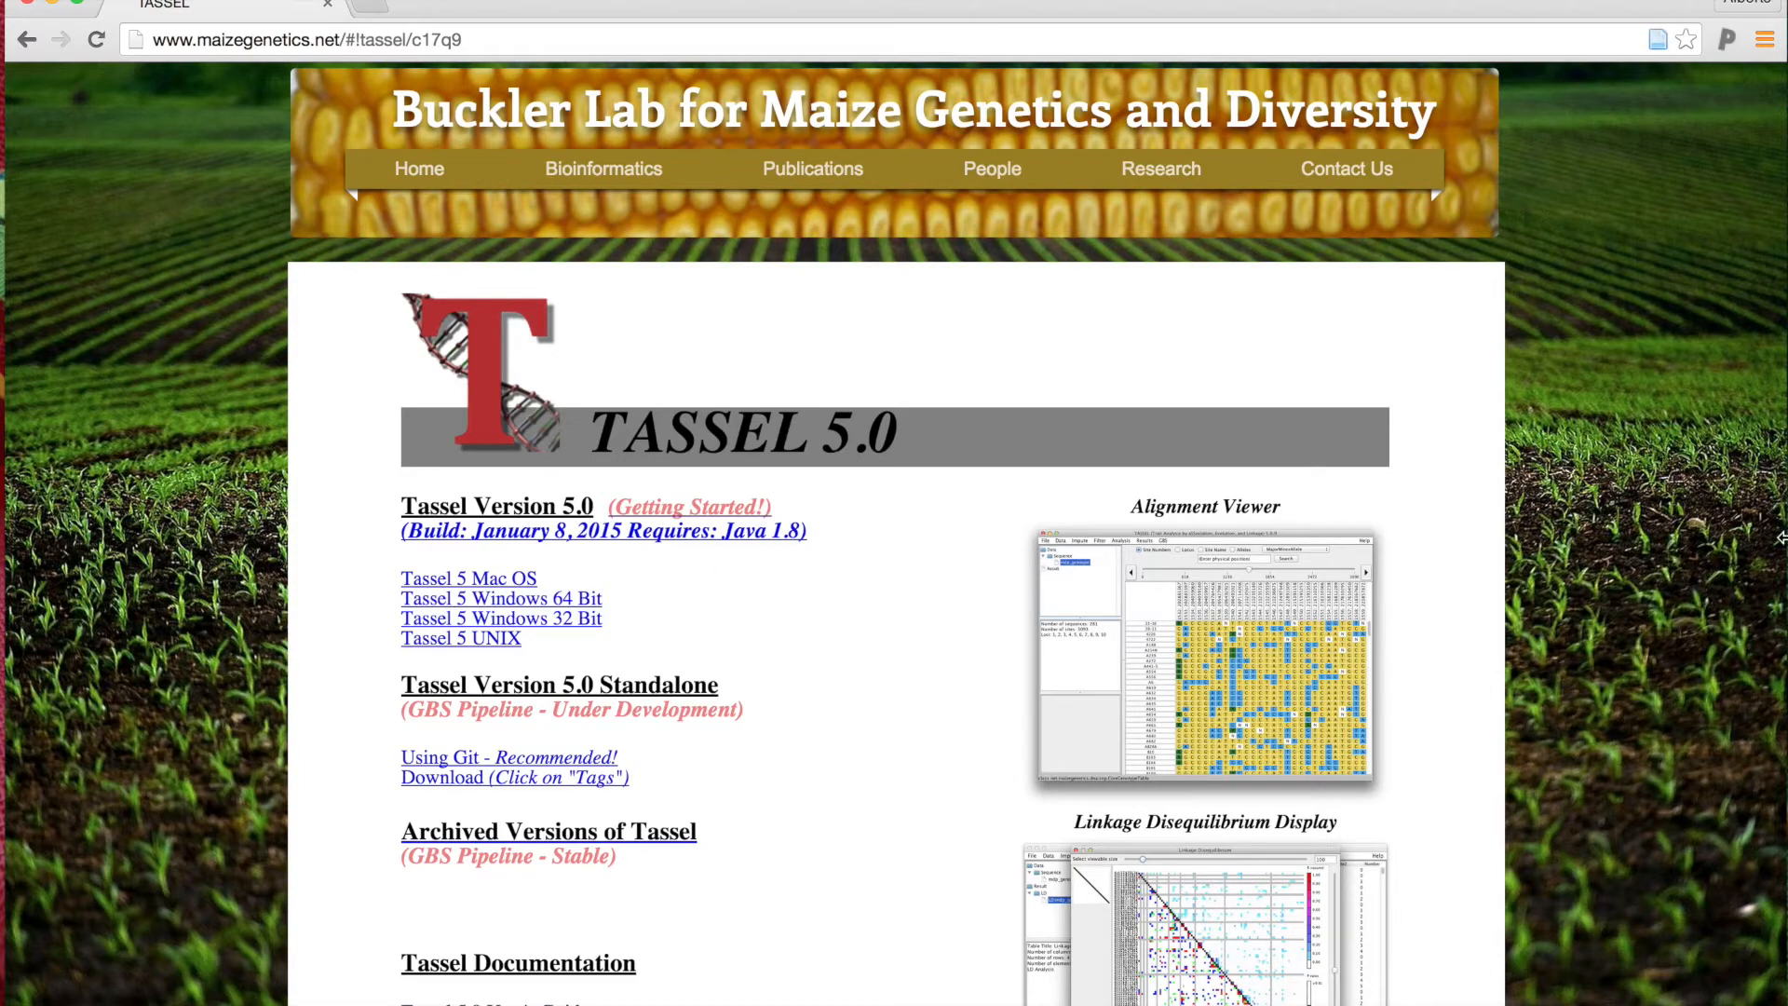
Step: Mount TASSEL_5_macos.dmg from the desktop and launch the TASSEL 5 Installer inside it
{"action": "left_click_drag", "start_coordinate": [1784, 535], "coordinate": [1596, 554]}
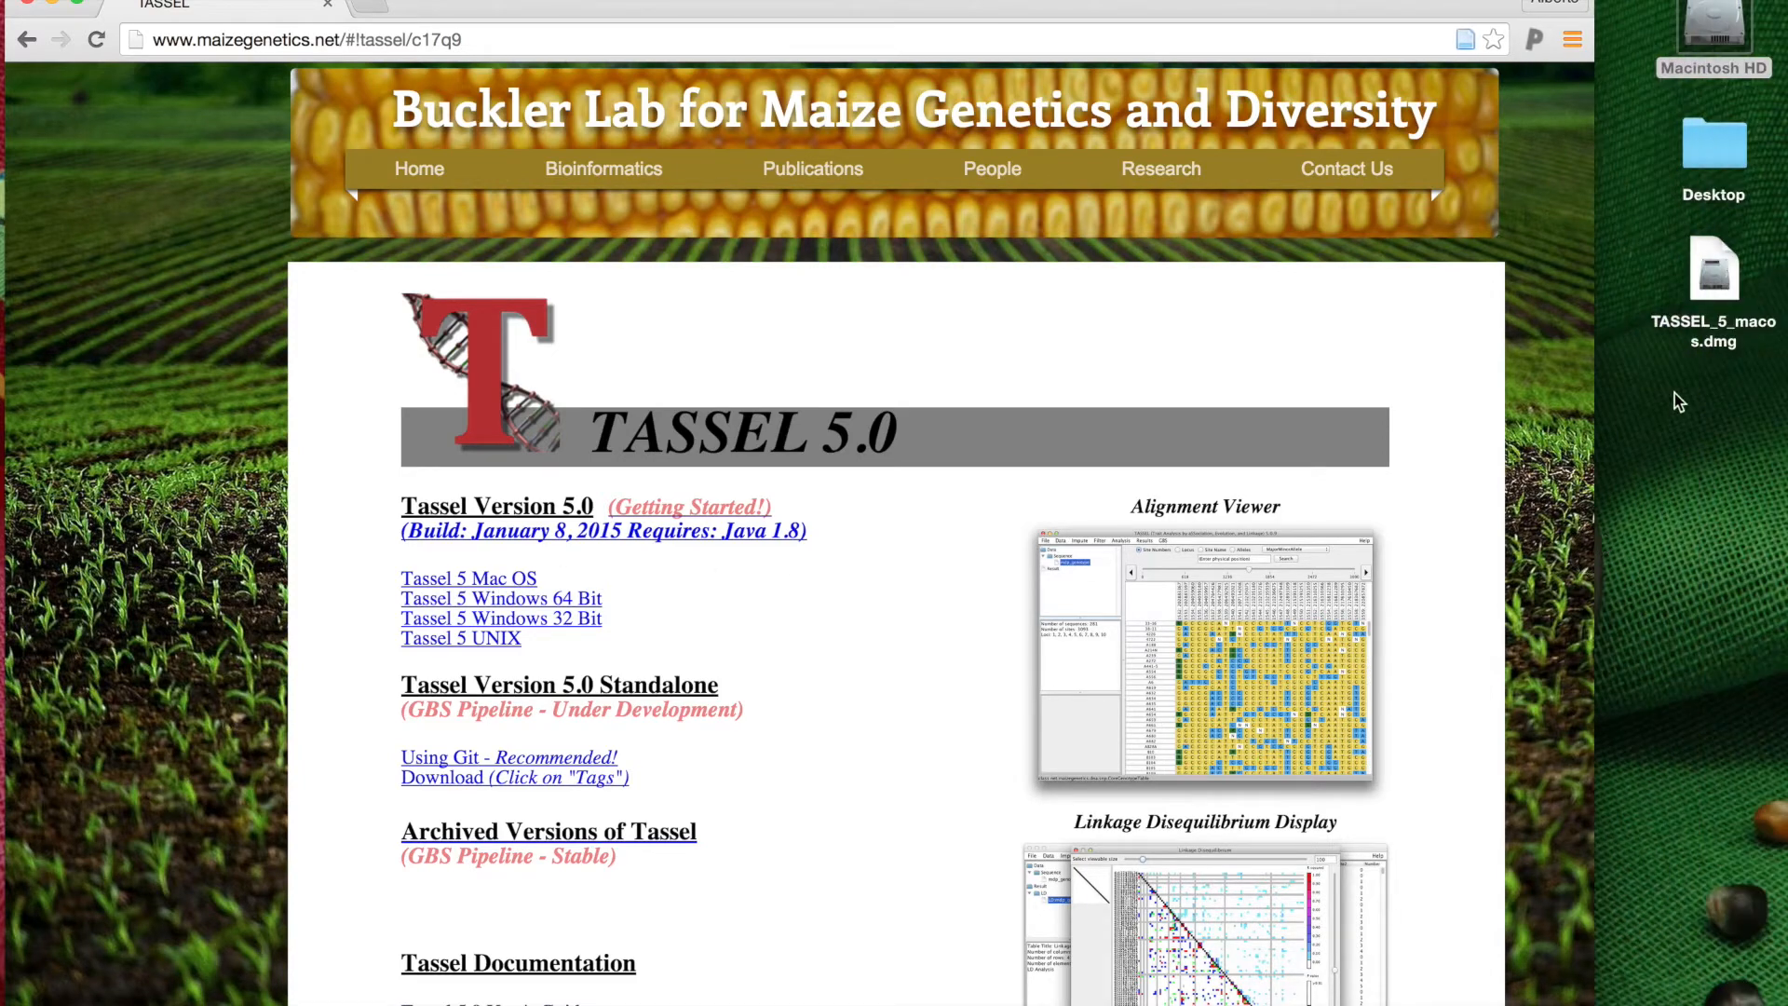
{"action": "left_click", "coordinate": [1702, 280]}
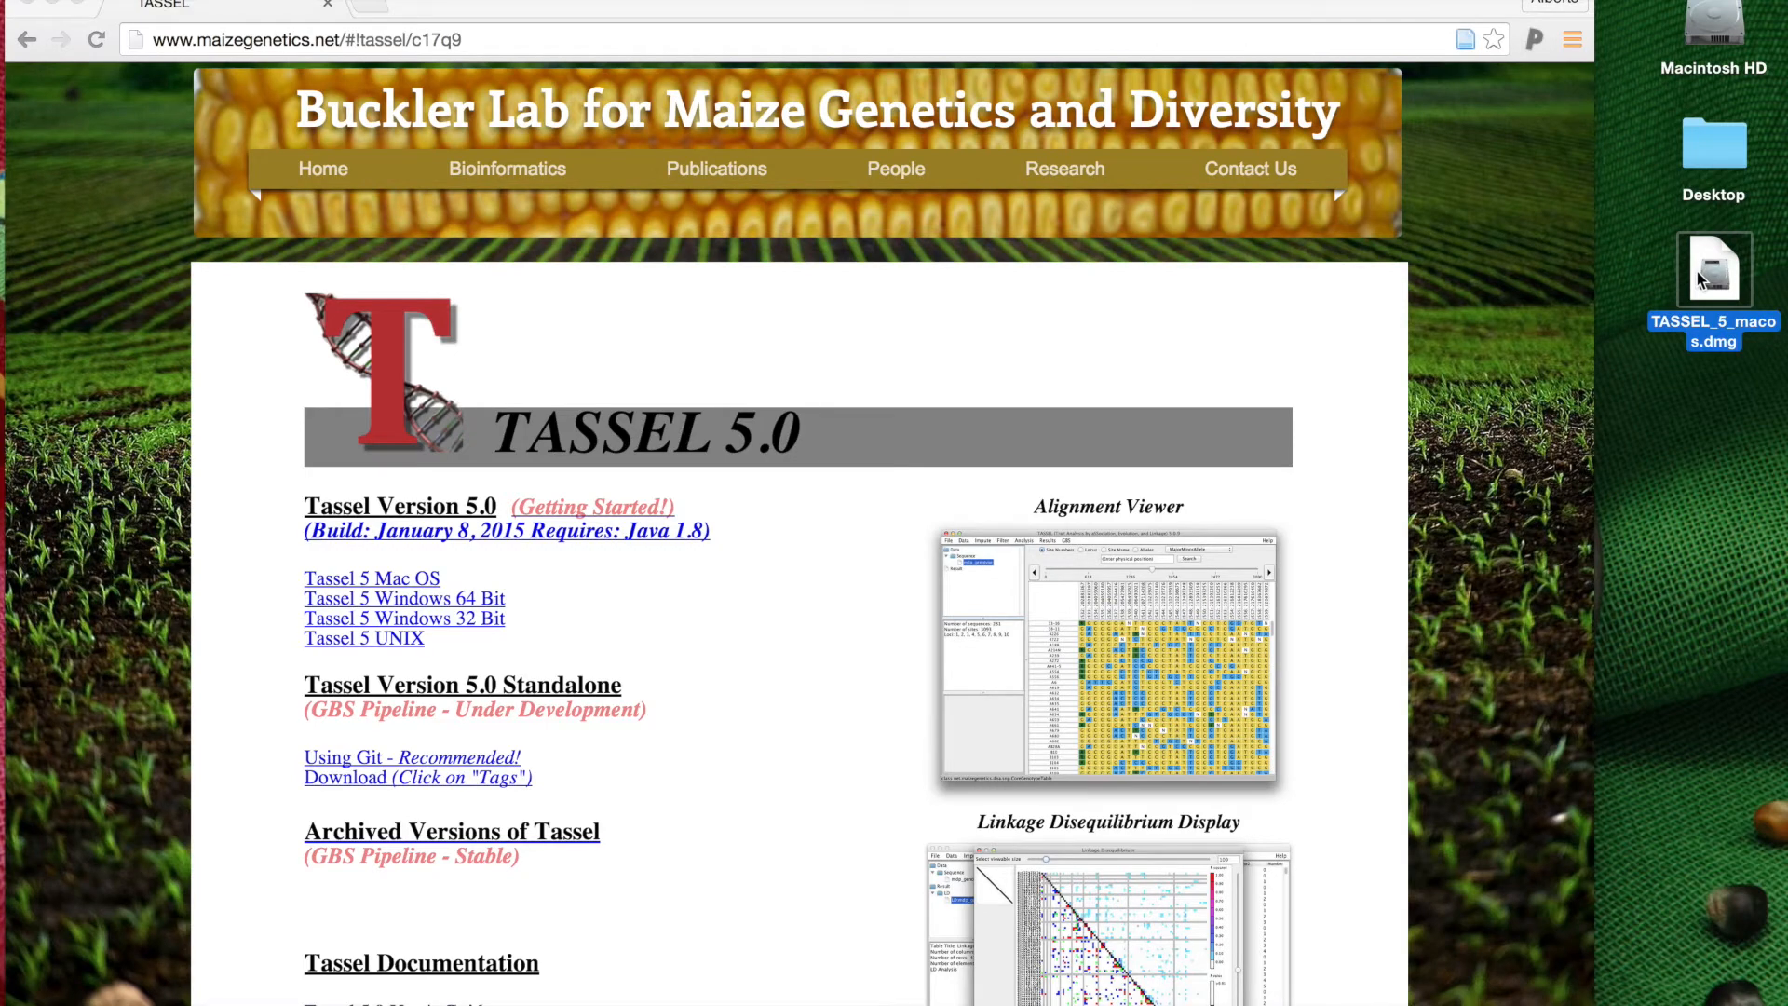
{"action": "double_click", "coordinate": [1704, 279]}
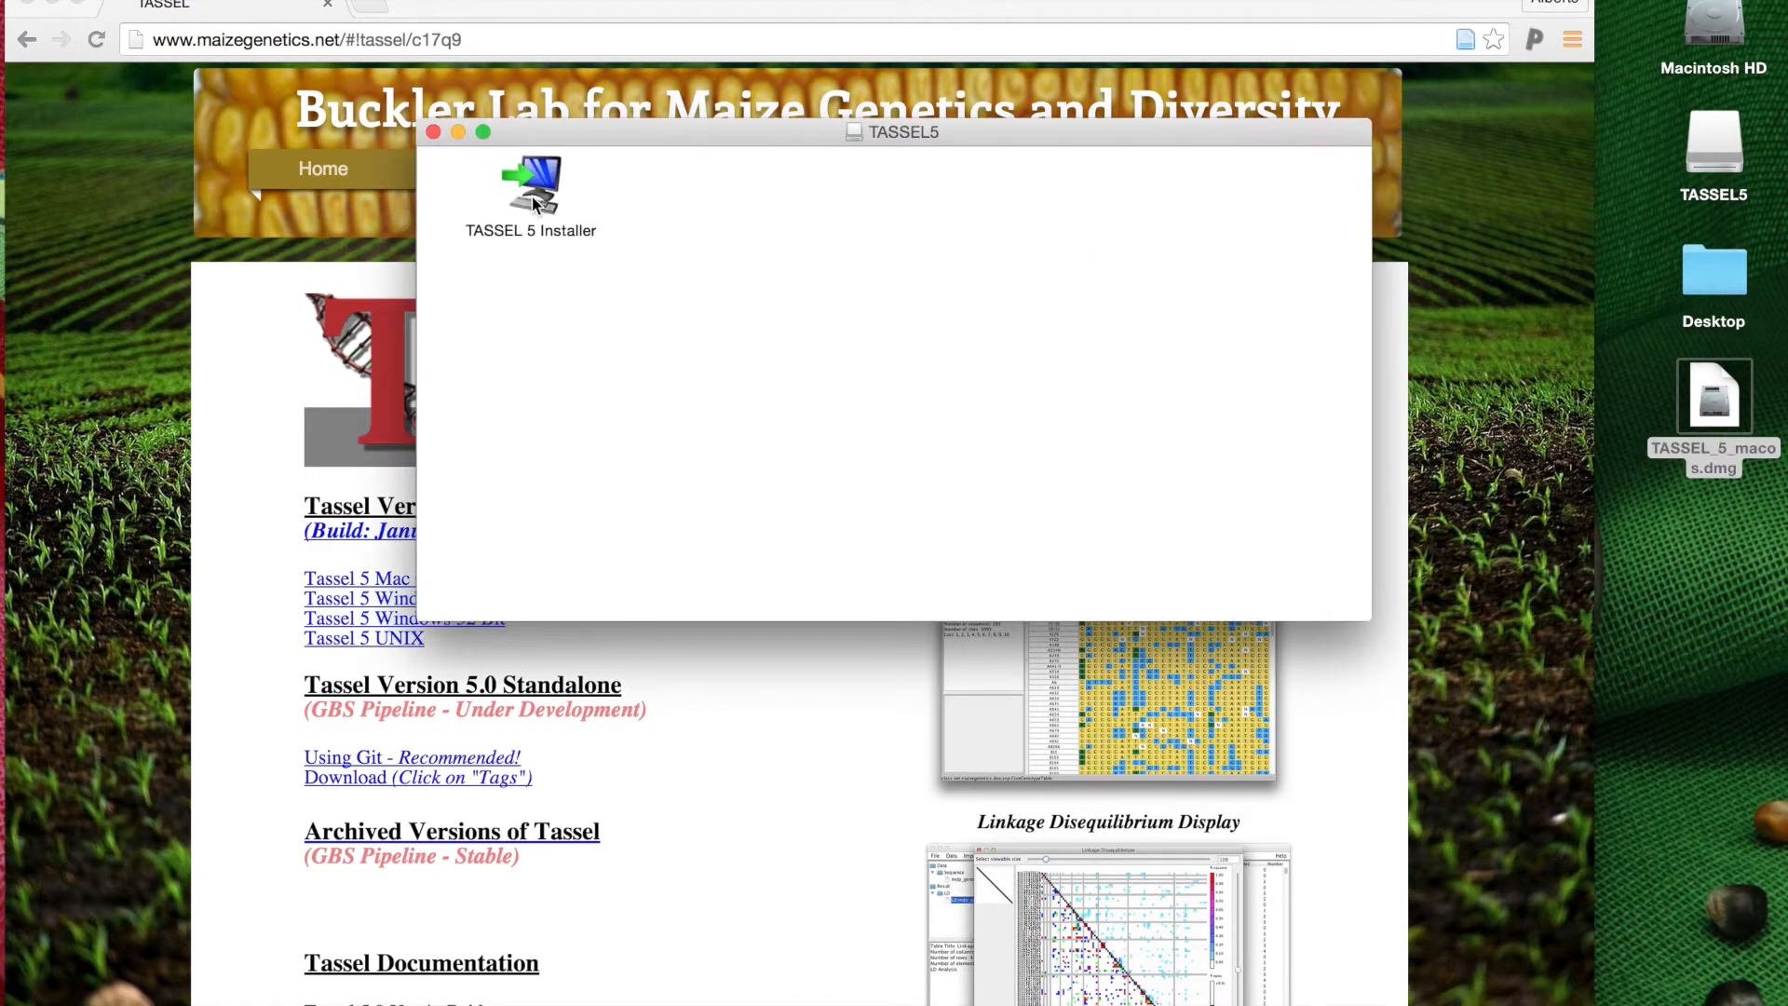
{"action": "left_click", "coordinate": [540, 195]}
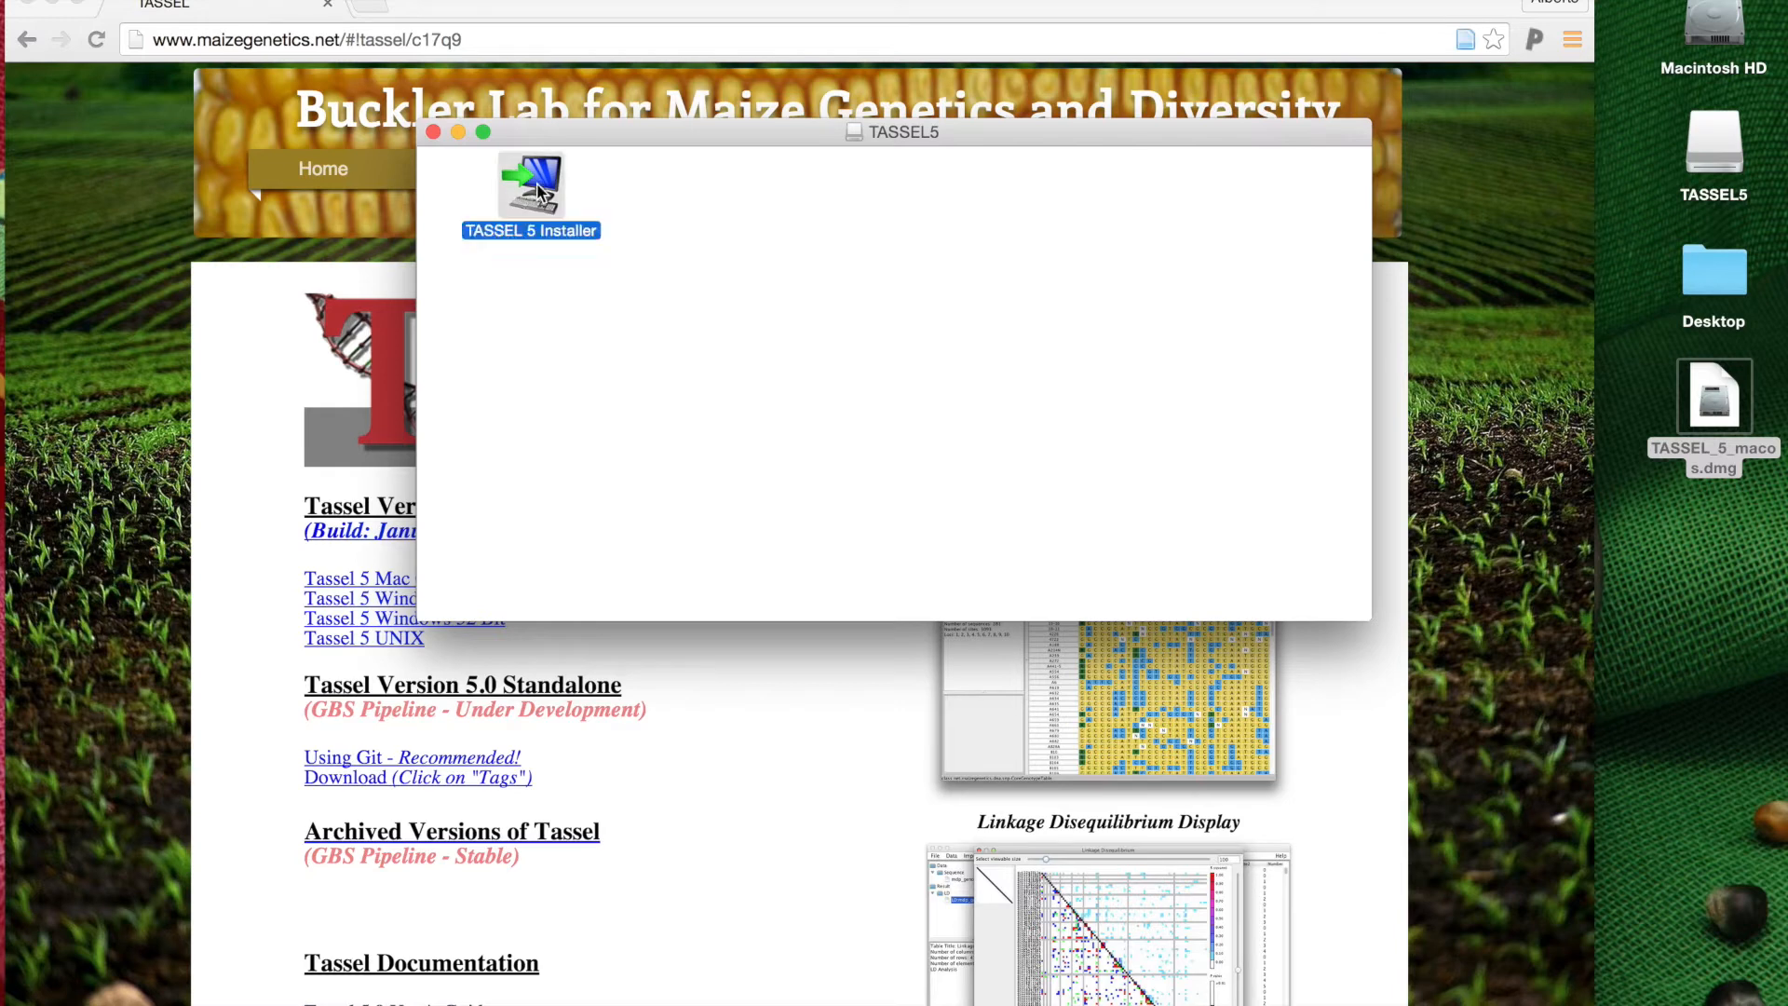
{"action": "double_click", "coordinate": [539, 196]}
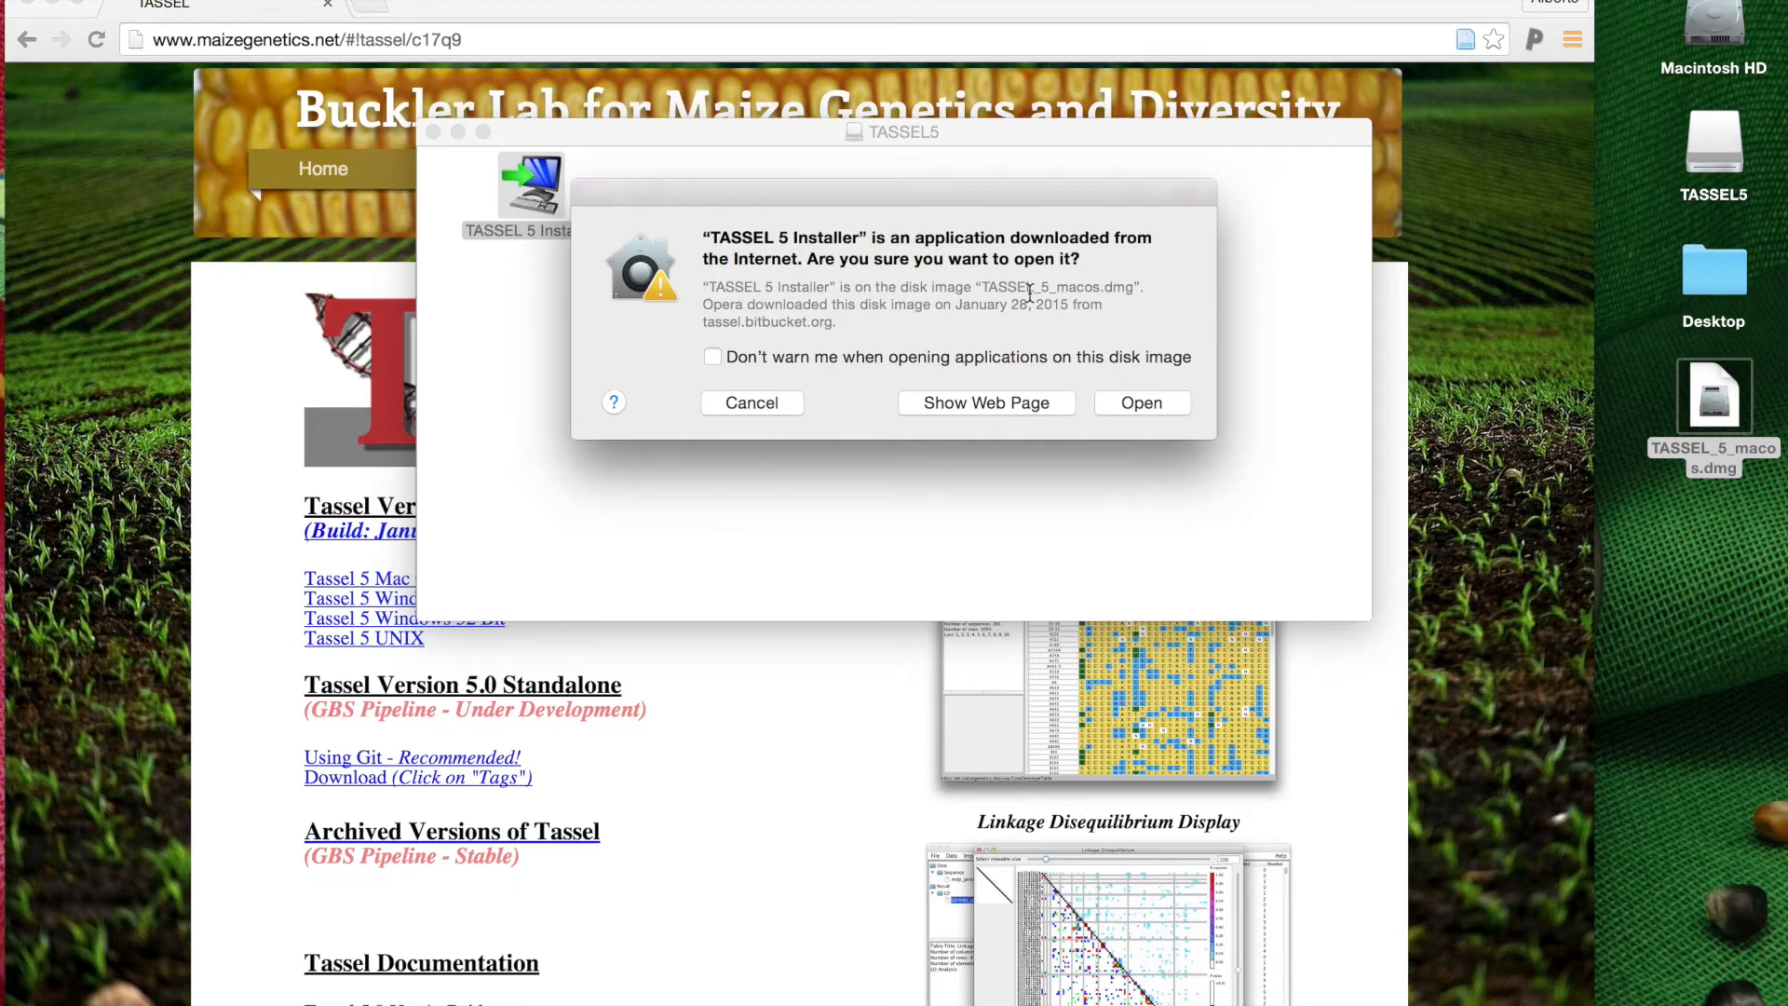
Step: Run the setup wizard: accept the license and install into /Applications/TASSEL 5, then finish
{"action": "left_click", "coordinate": [1140, 402]}
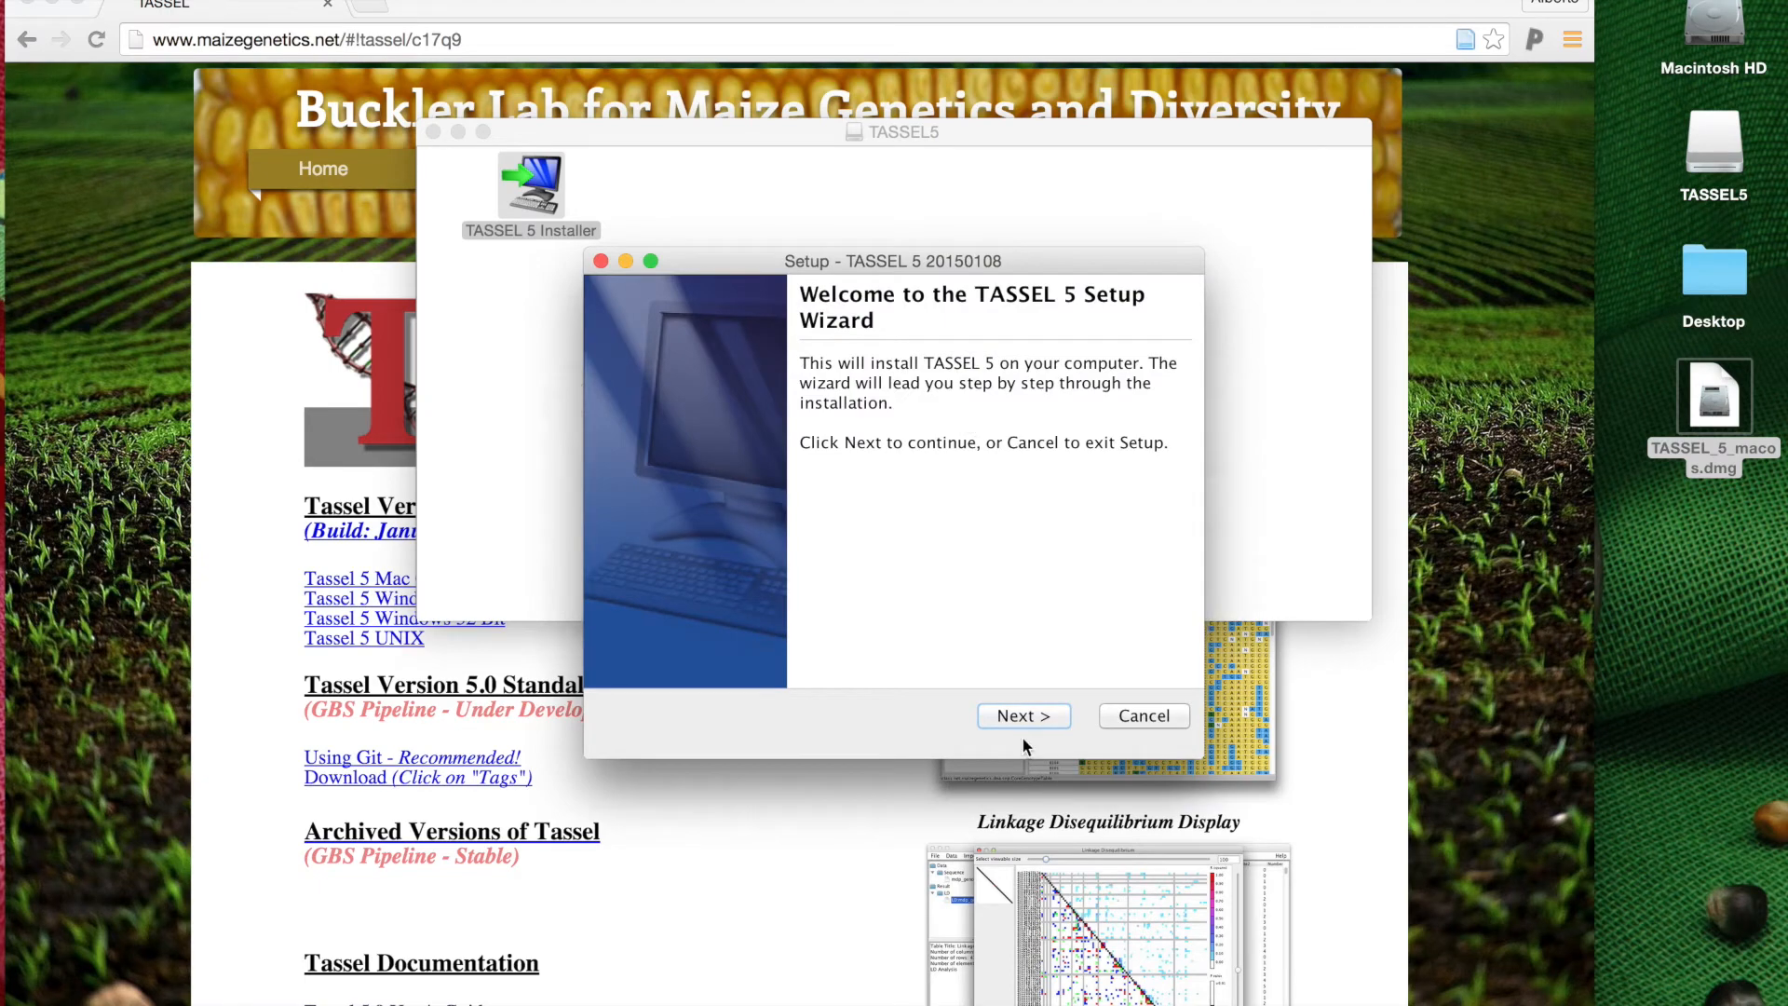
{"action": "left_click", "coordinate": [1025, 715]}
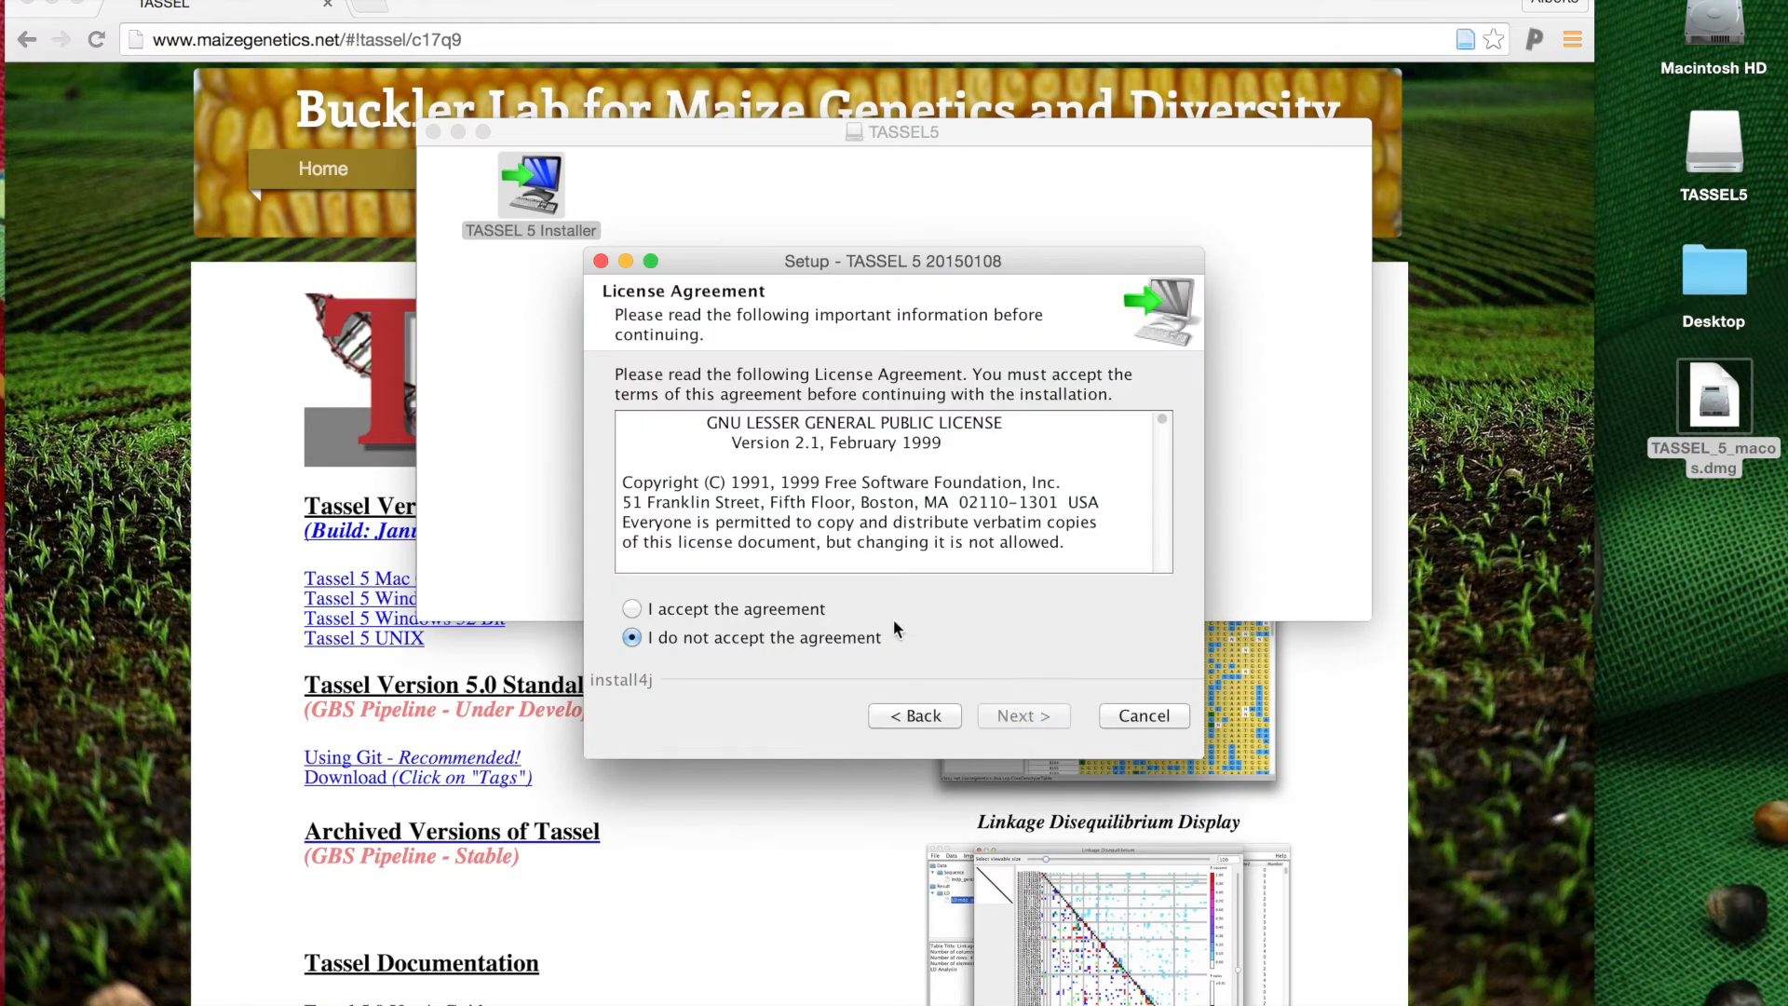
{"action": "left_click", "coordinate": [632, 609]}
{"action": "left_click_drag", "start_coordinate": [1163, 420], "coordinate": [1165, 559]}
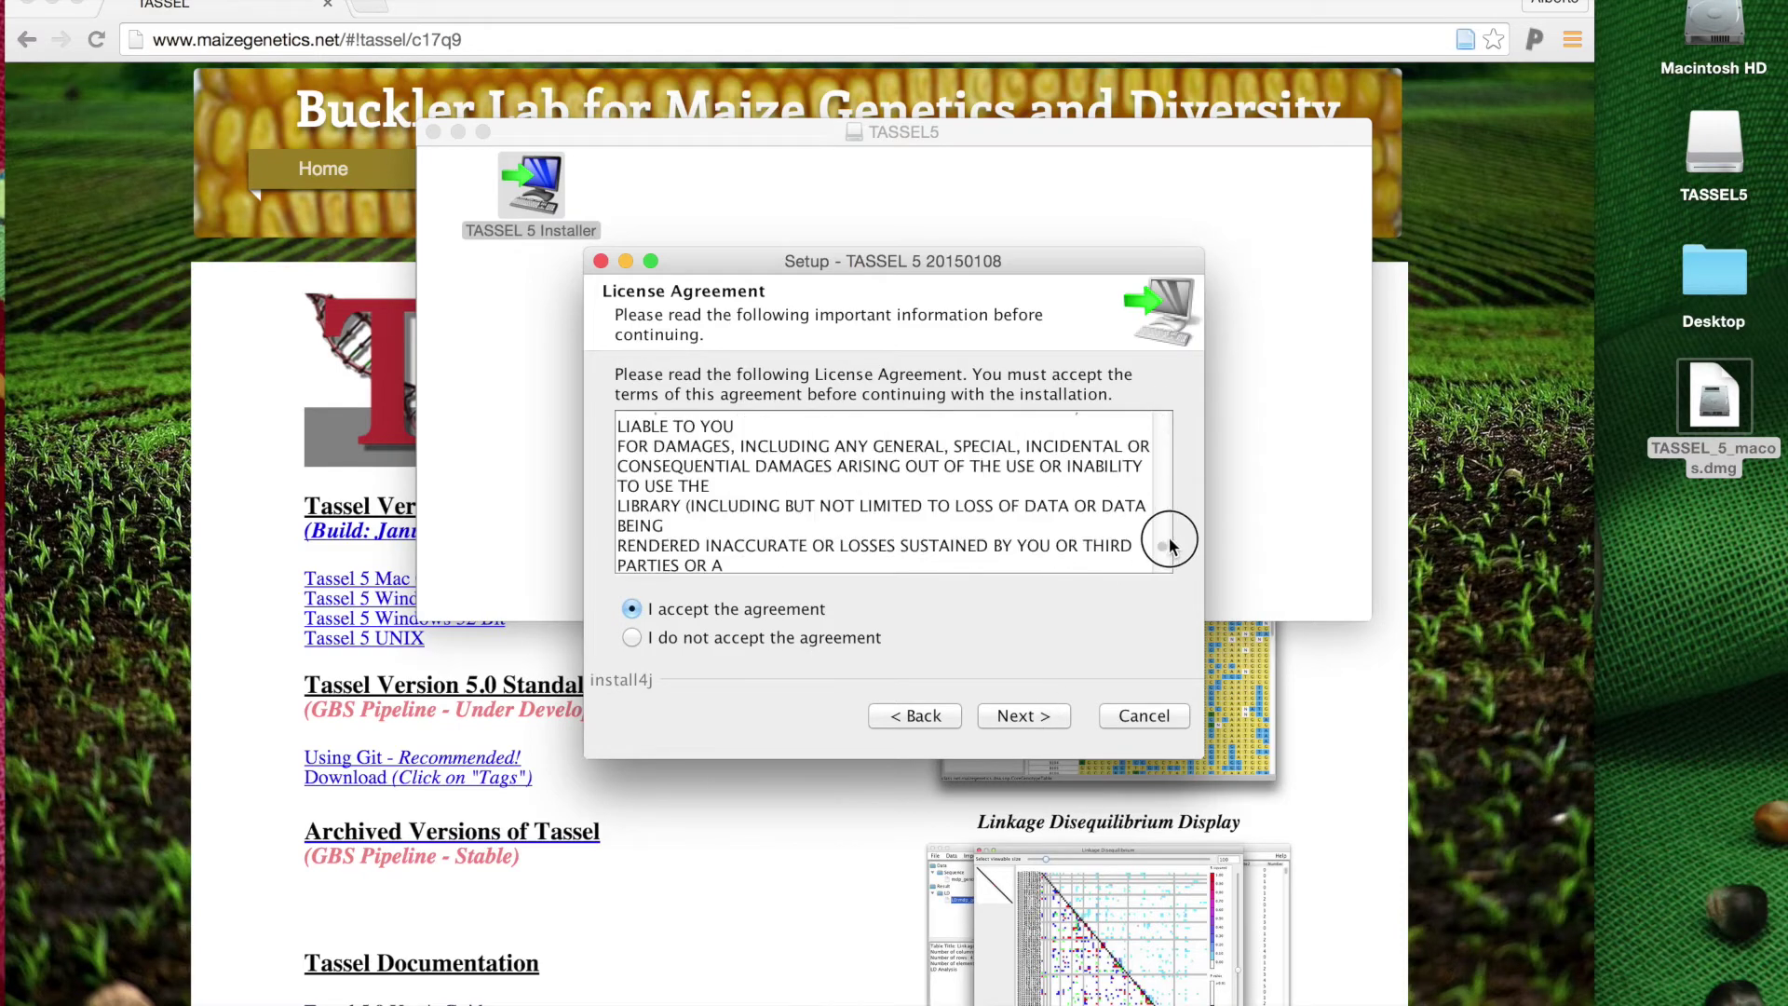
{"action": "left_click", "coordinate": [1040, 719]}
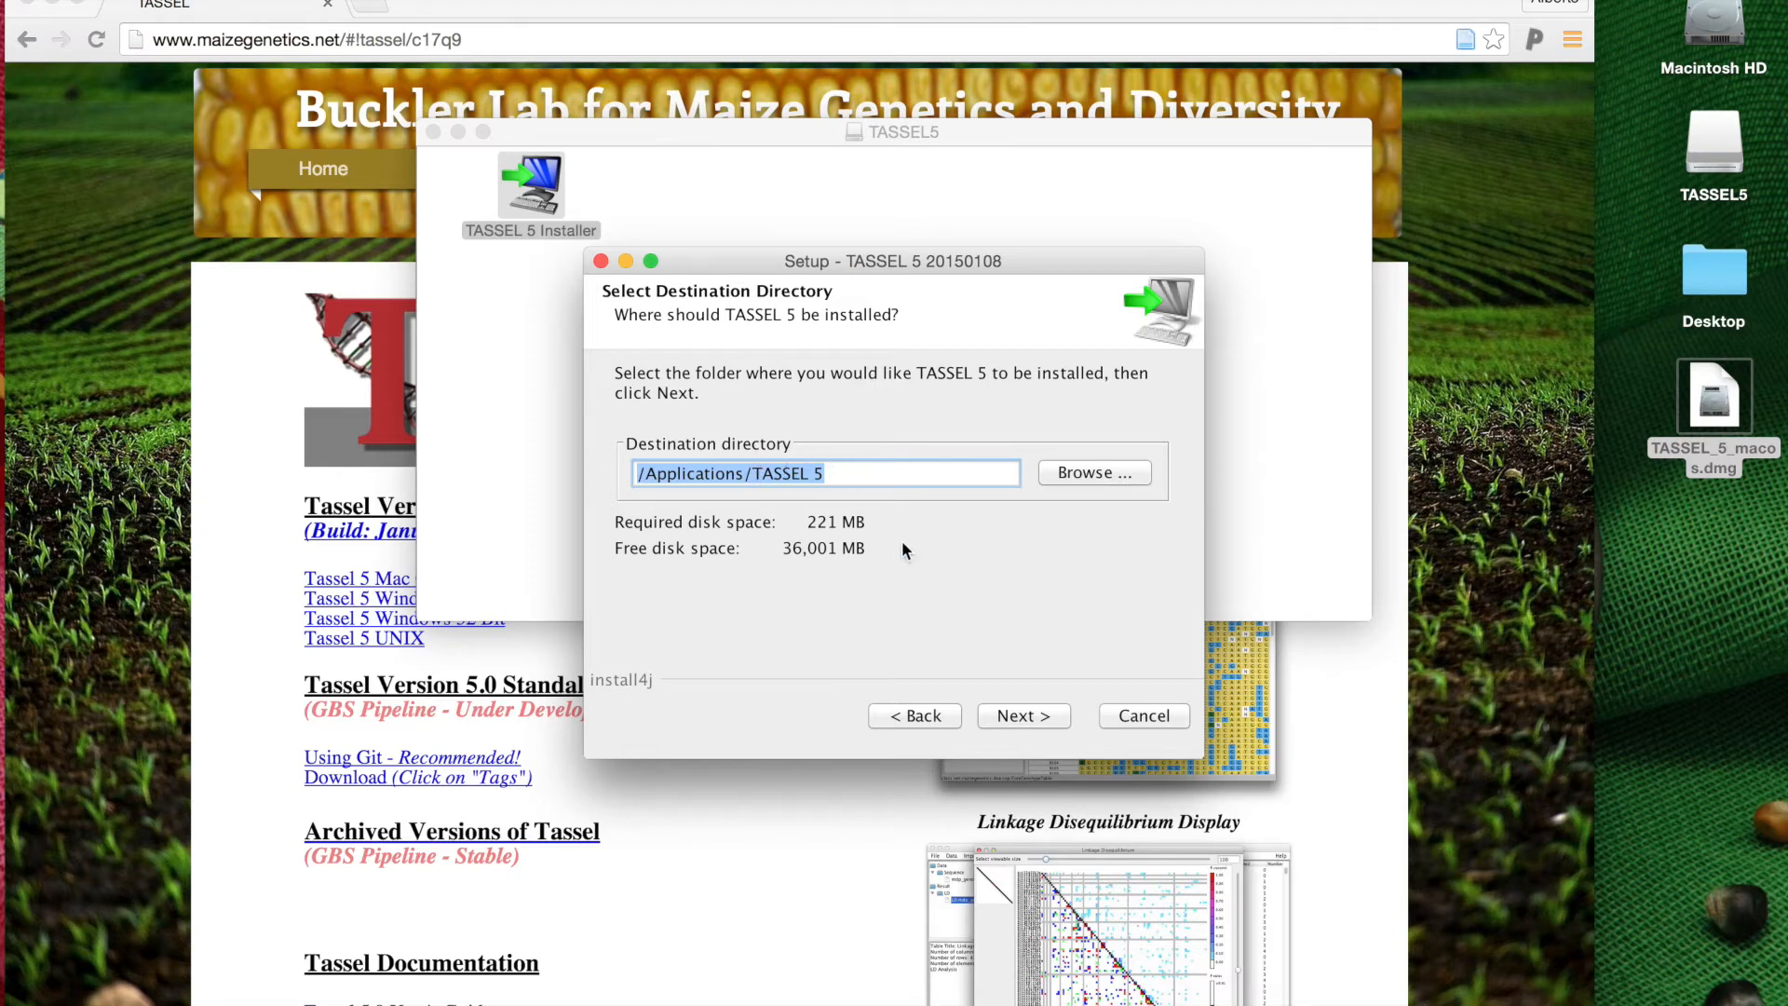
{"action": "left_click", "coordinate": [1020, 716]}
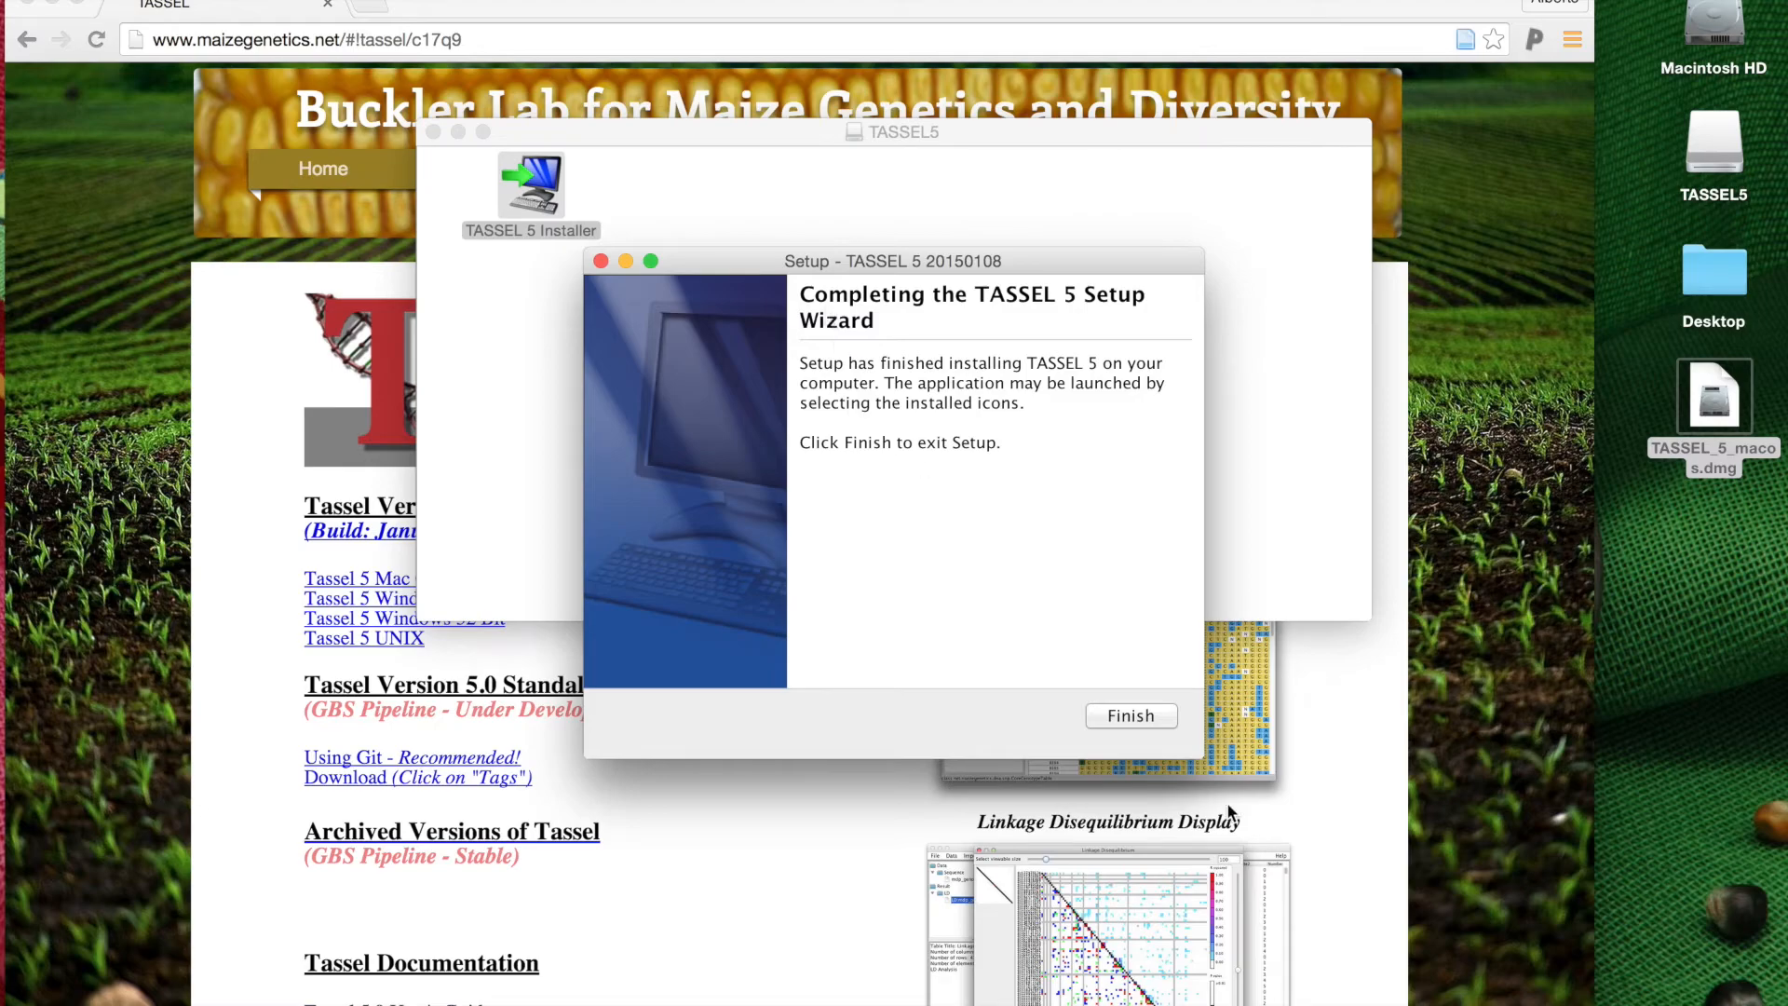
{"action": "left_click", "coordinate": [1131, 715]}
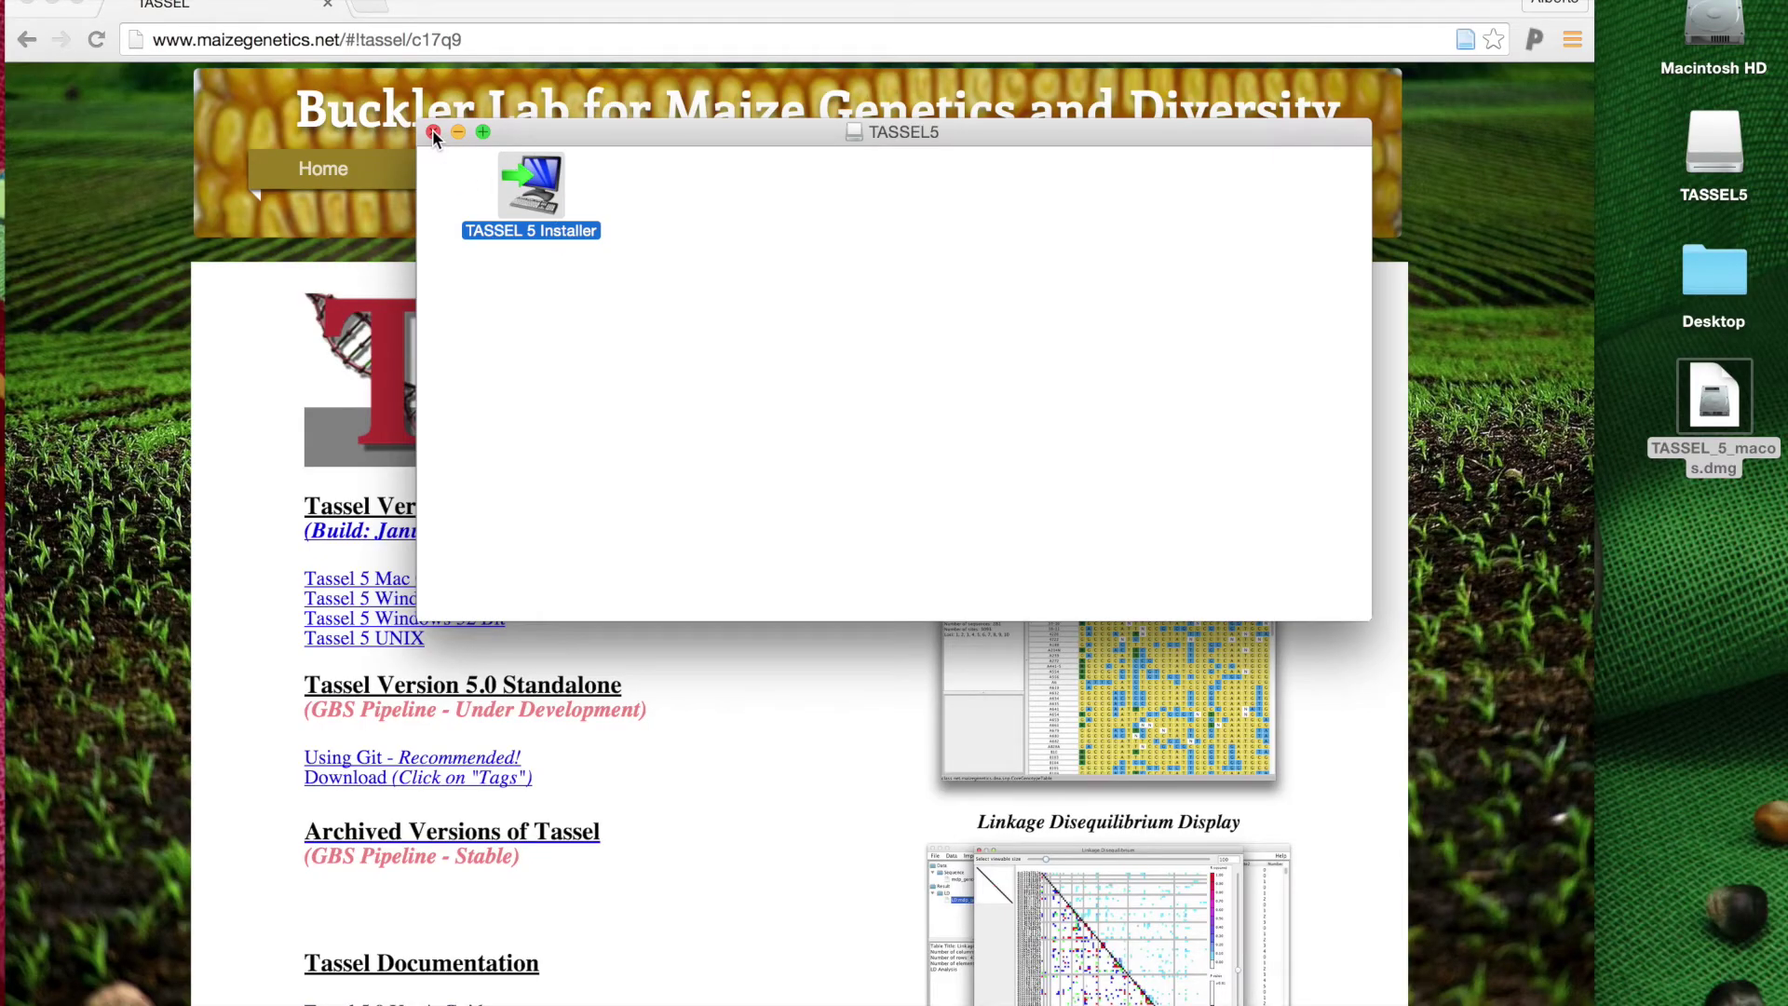
Step: Close the TASSEL5 window and eject the TASSEL5 disk image
{"action": "left_click", "coordinate": [431, 130]}
{"action": "left_click", "coordinate": [1728, 144]}
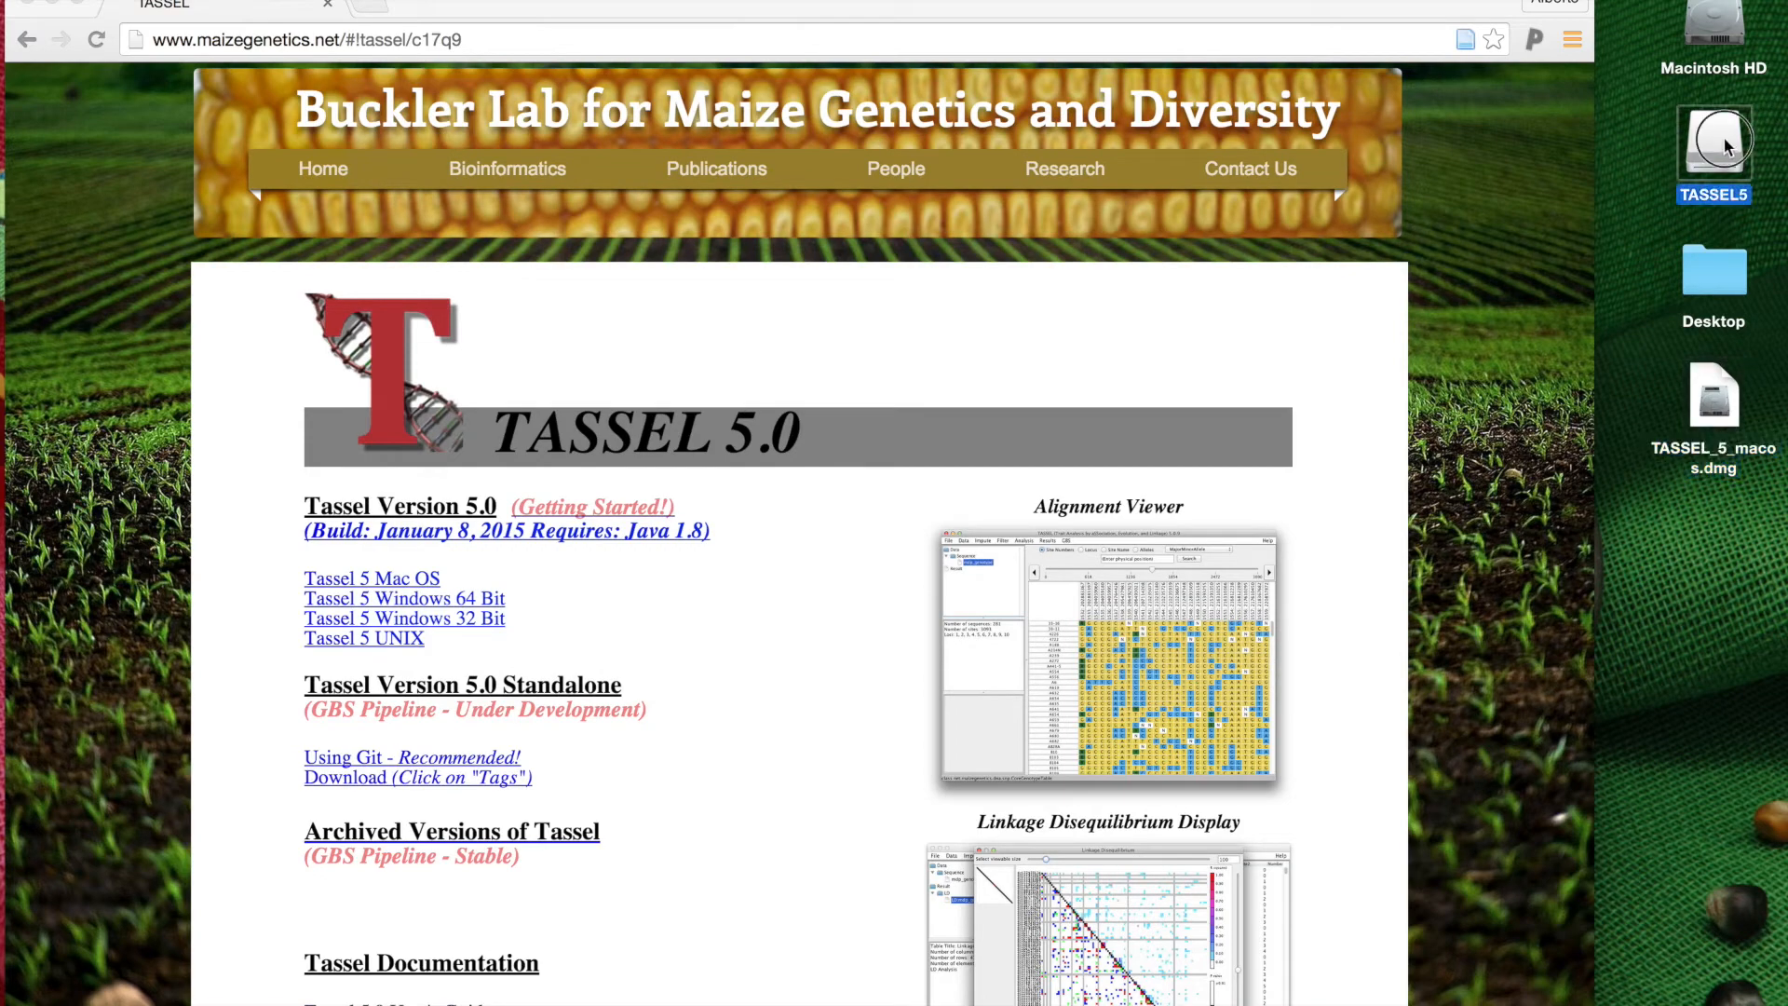
{"action": "mouse_move", "coordinate": [1682, 1000]}
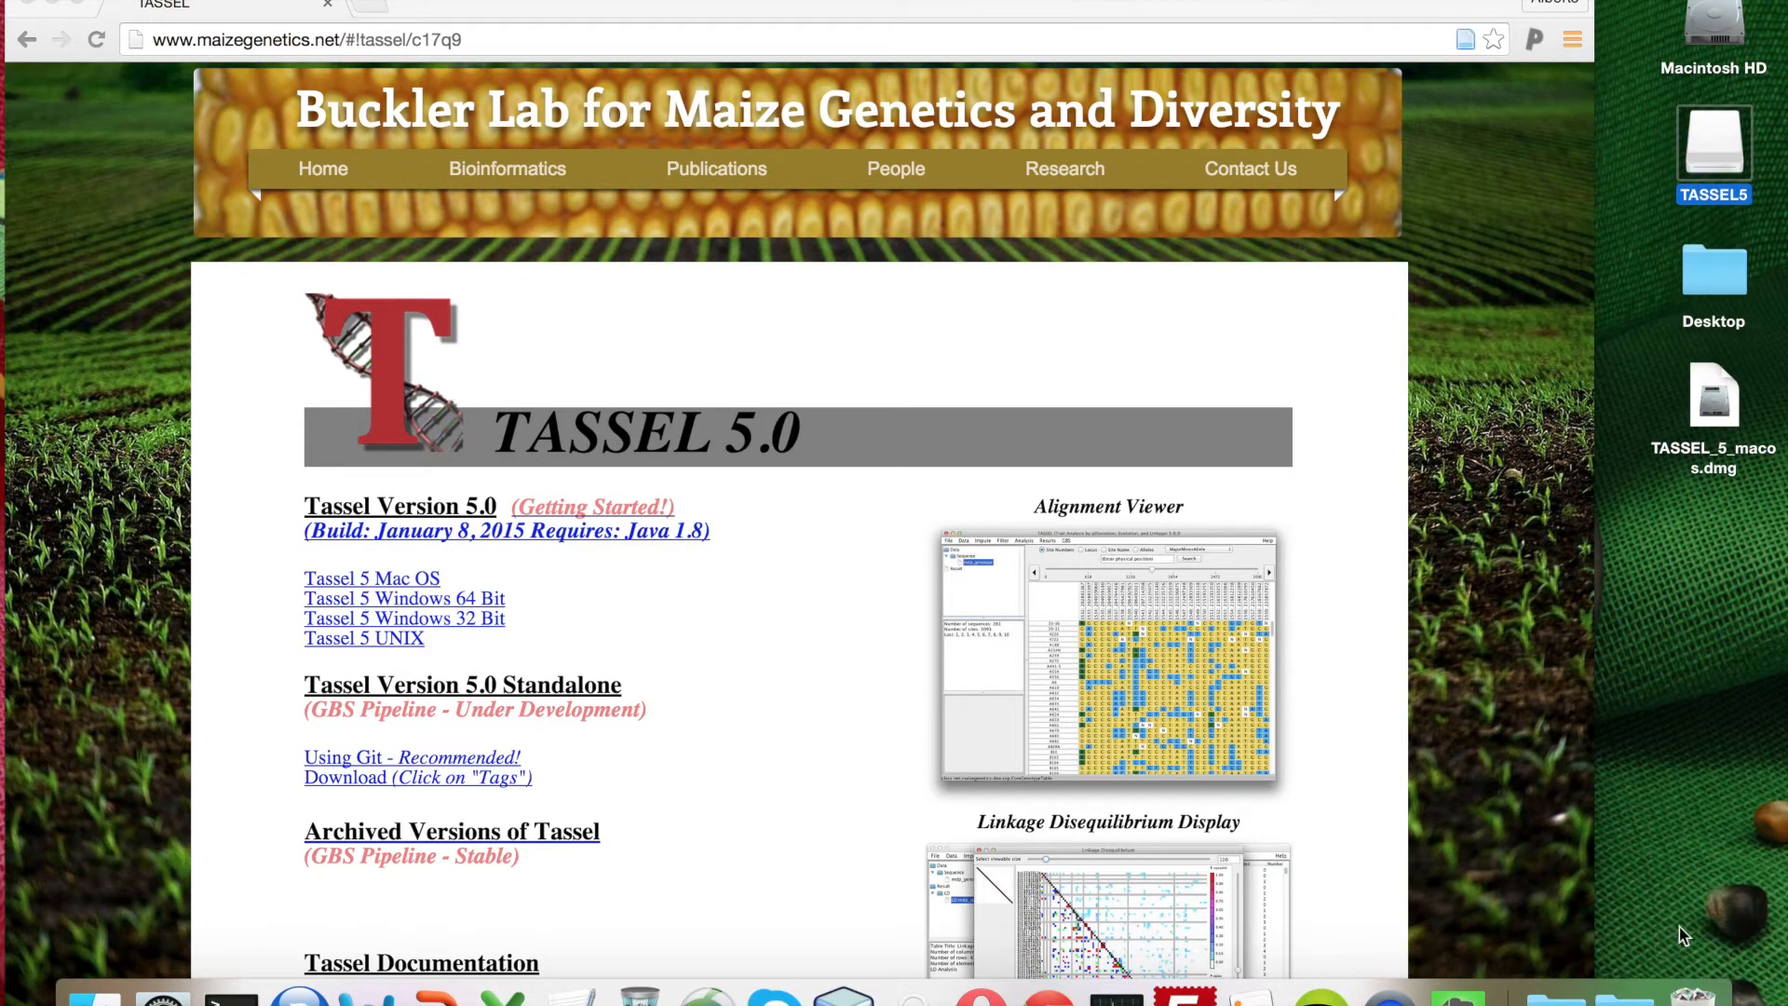
{"action": "key", "text": "super+e"}
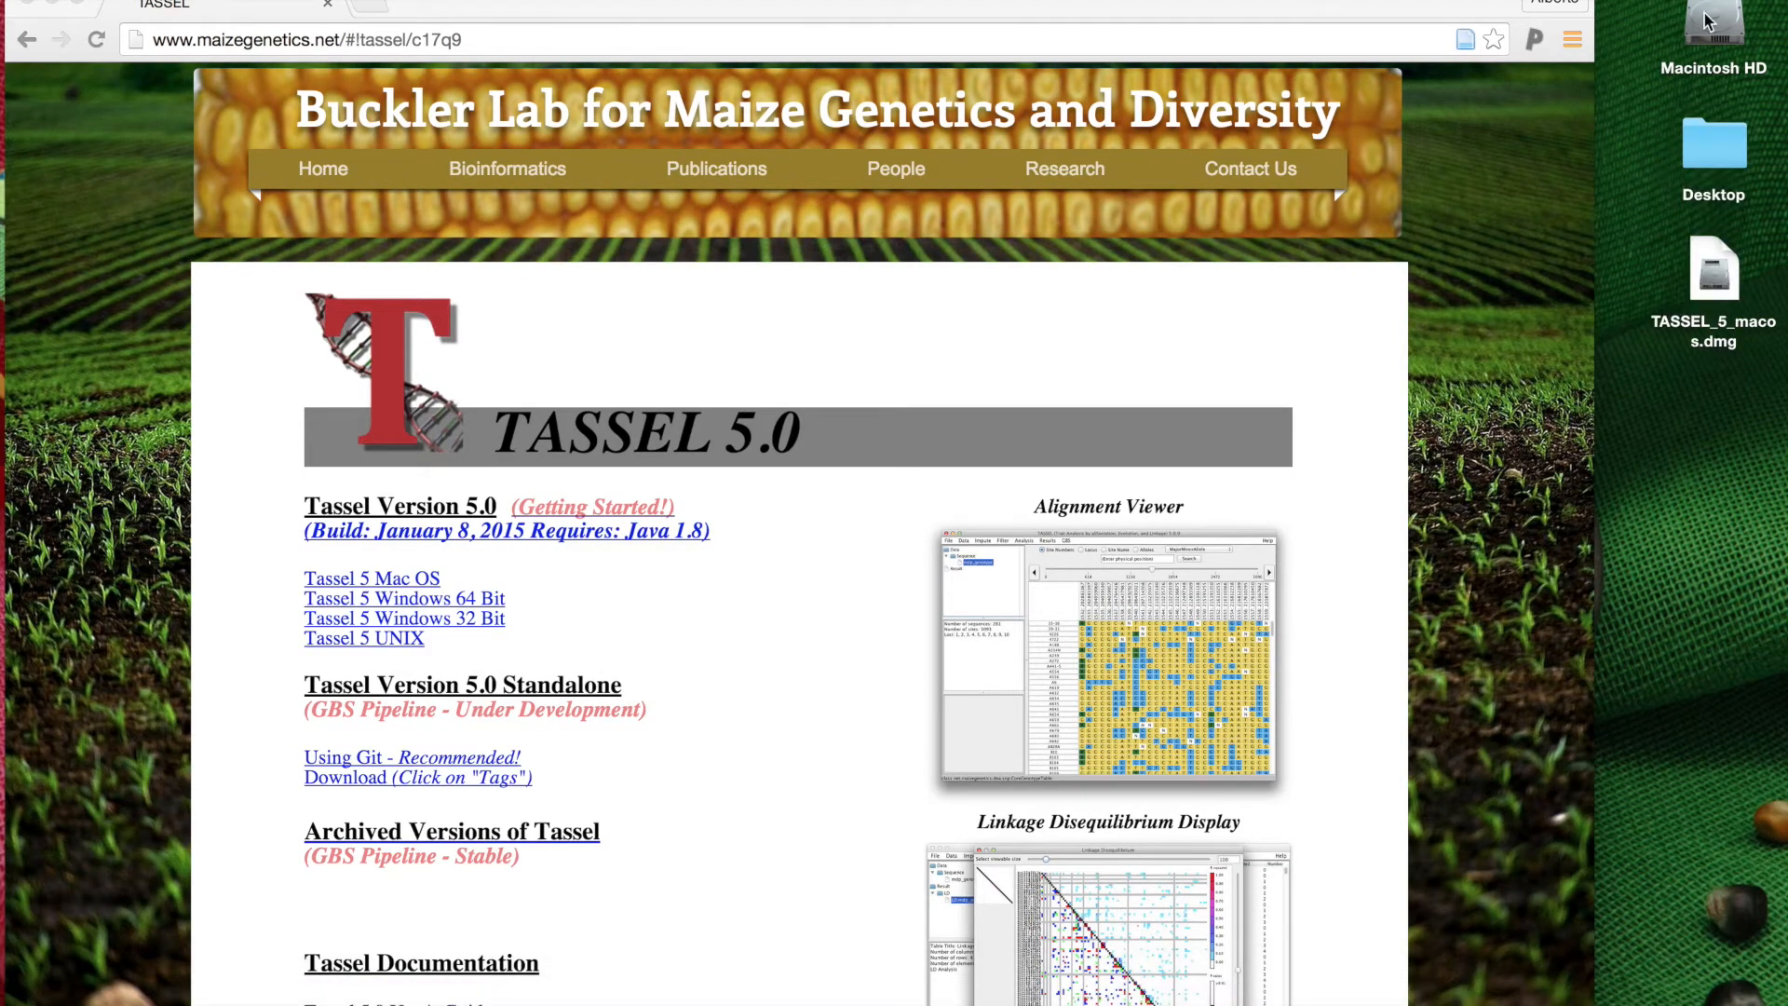
Step: Browse Macintosh HD > Applications in list view and enter the TASSEL 5 folder
{"action": "left_click", "coordinate": [1707, 21]}
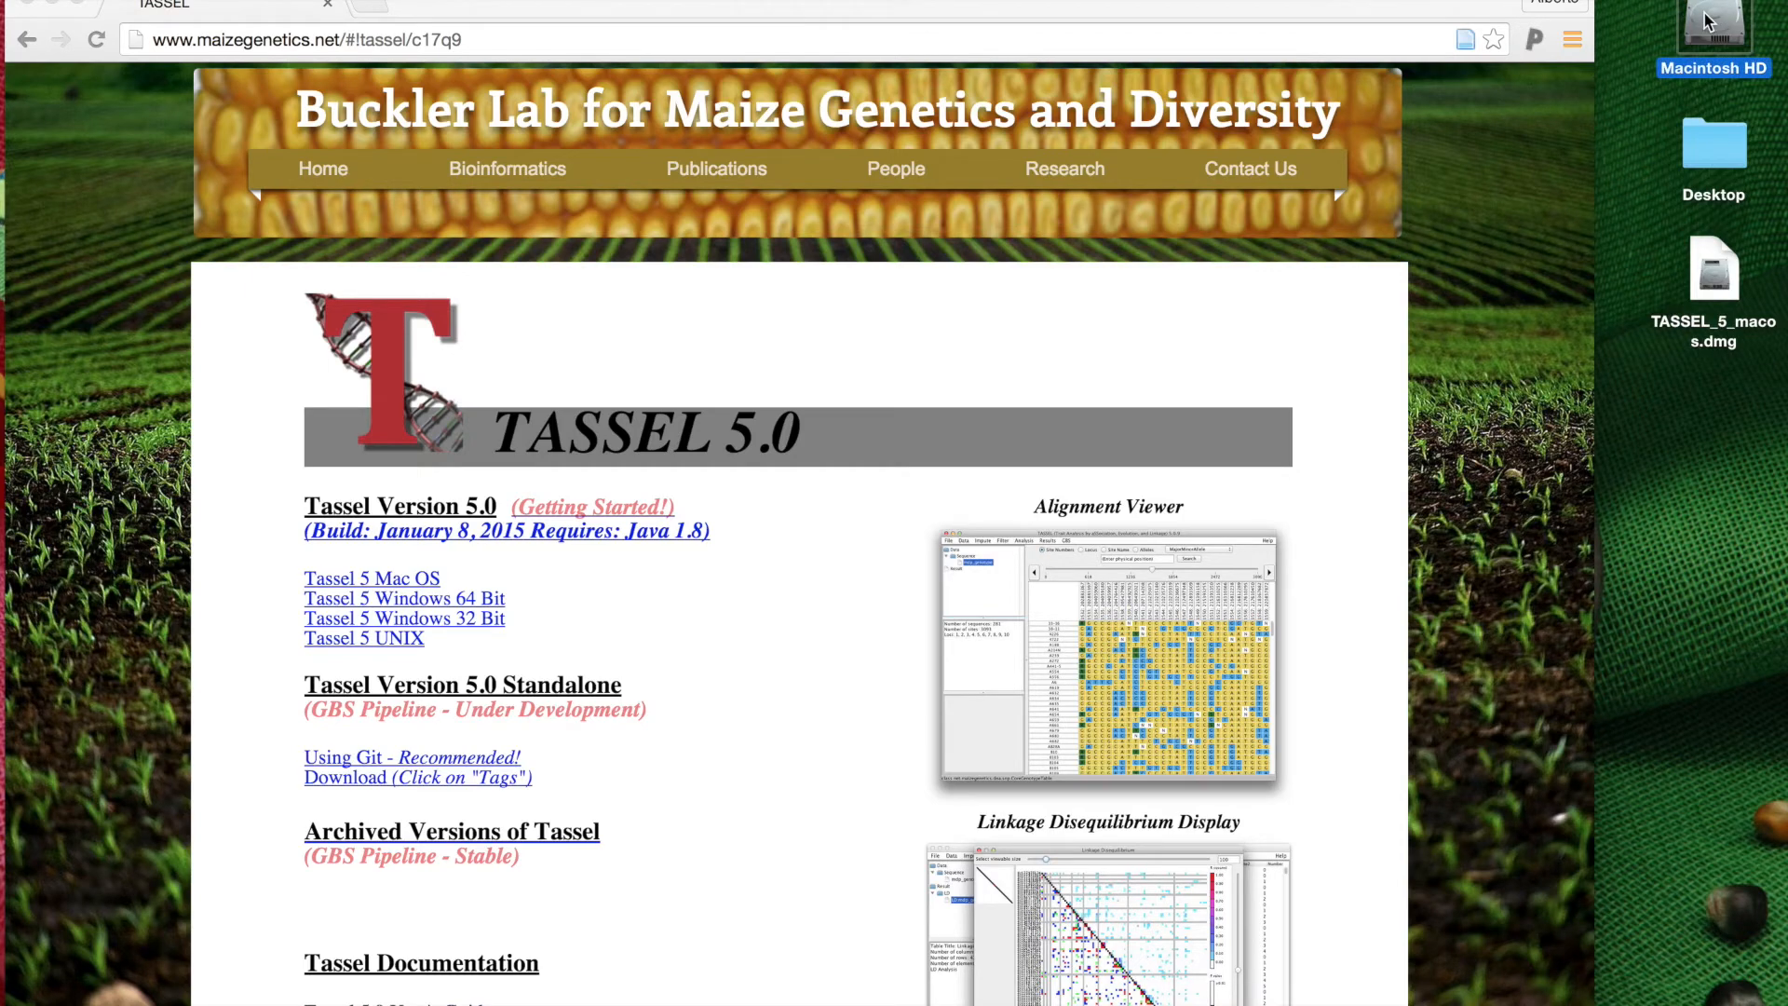
{"action": "double_click", "coordinate": [1707, 22]}
{"action": "left_click", "coordinate": [684, 241]}
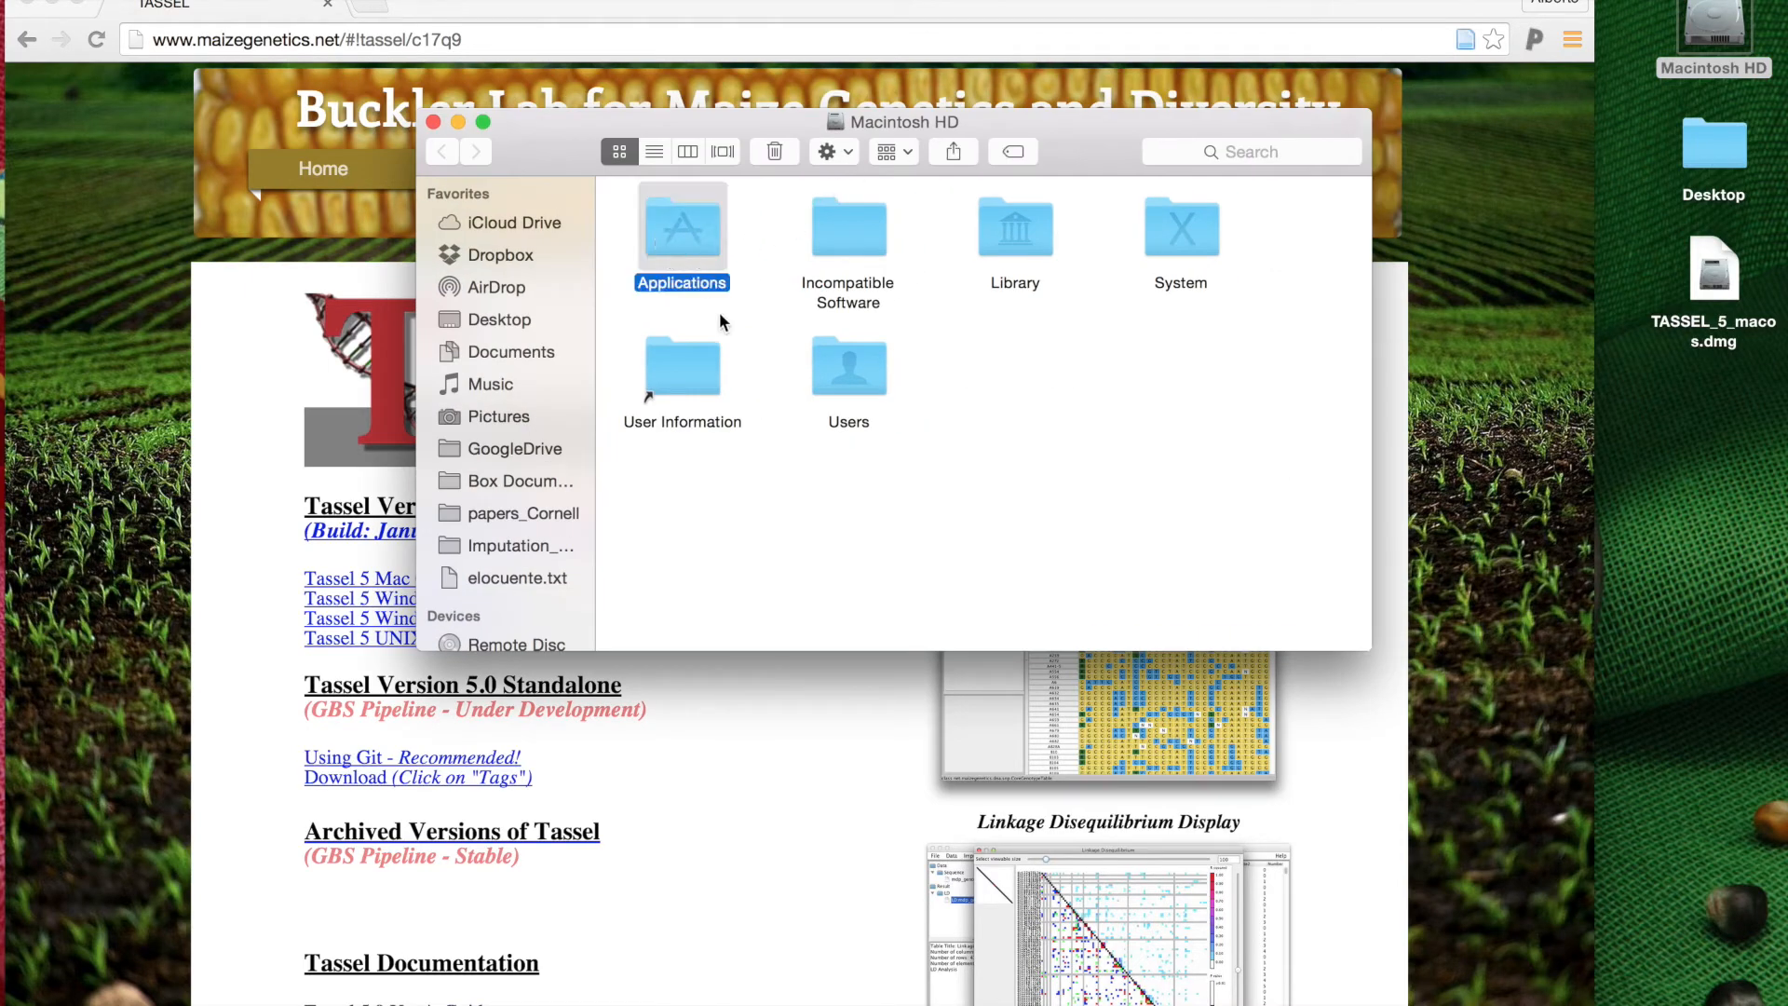
{"action": "double_click", "coordinate": [677, 226]}
{"action": "left_click", "coordinate": [654, 151]}
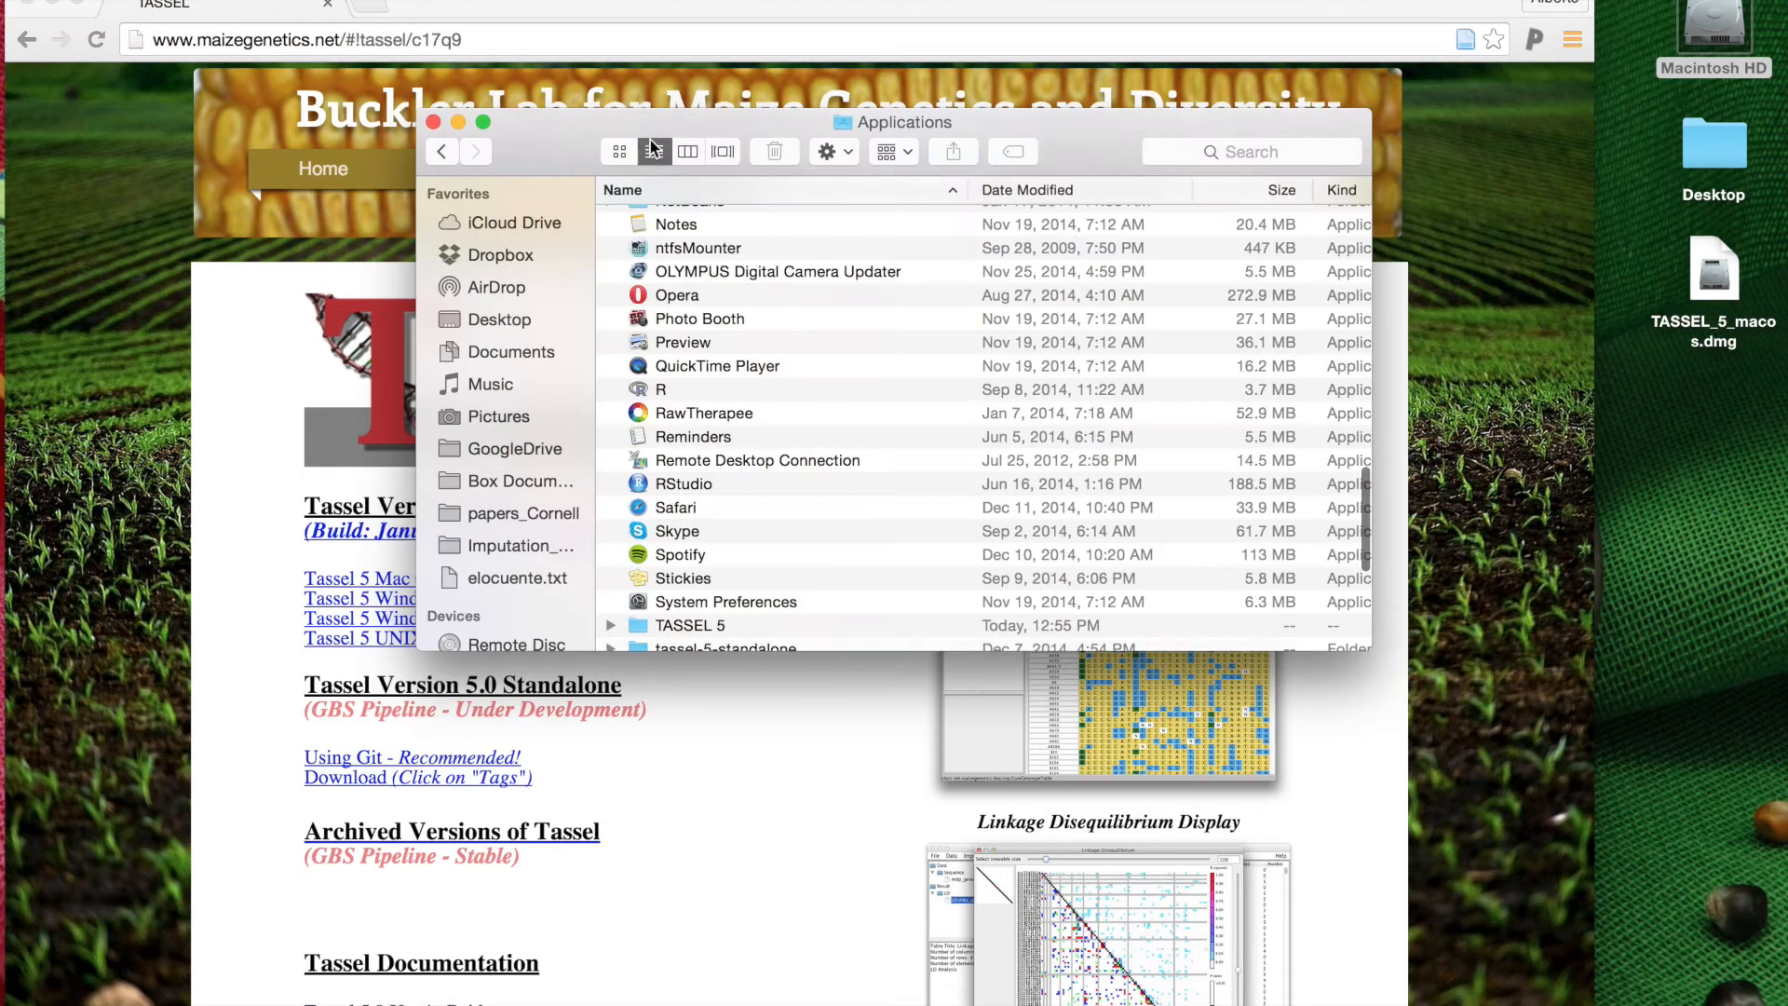
{"action": "left_click", "coordinate": [684, 624]}
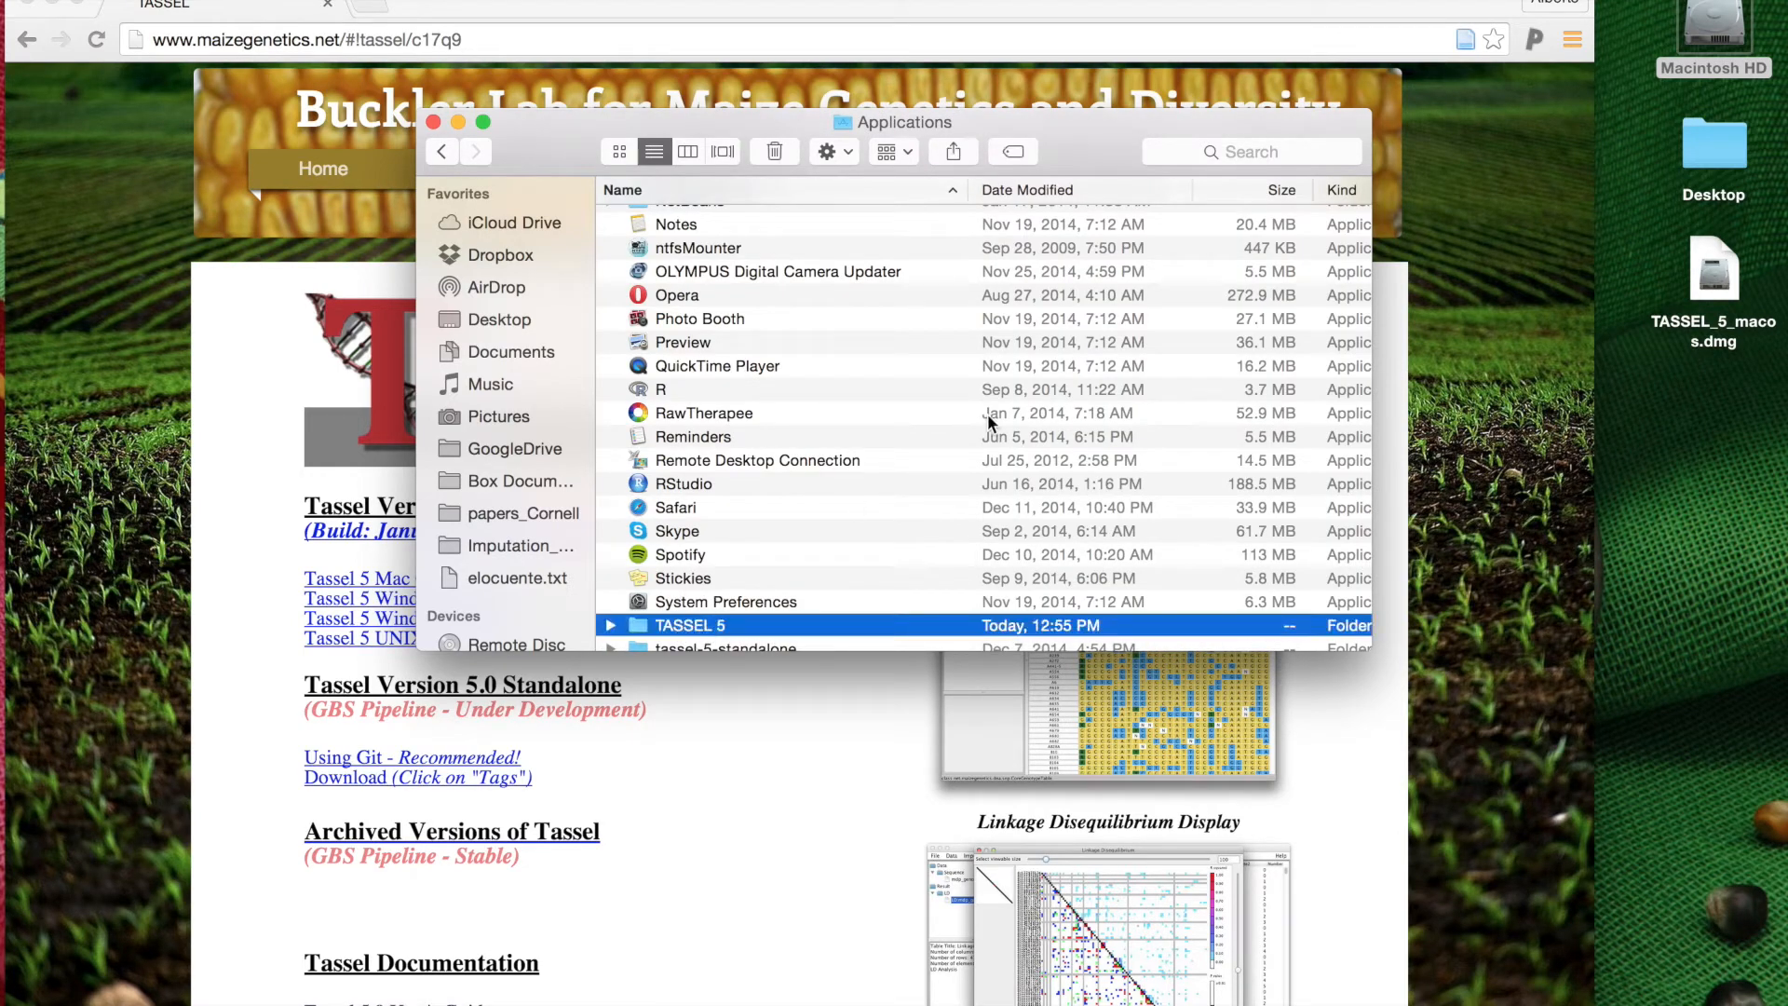
{"action": "left_click", "coordinate": [668, 629]}
{"action": "double_click", "coordinate": [667, 627]}
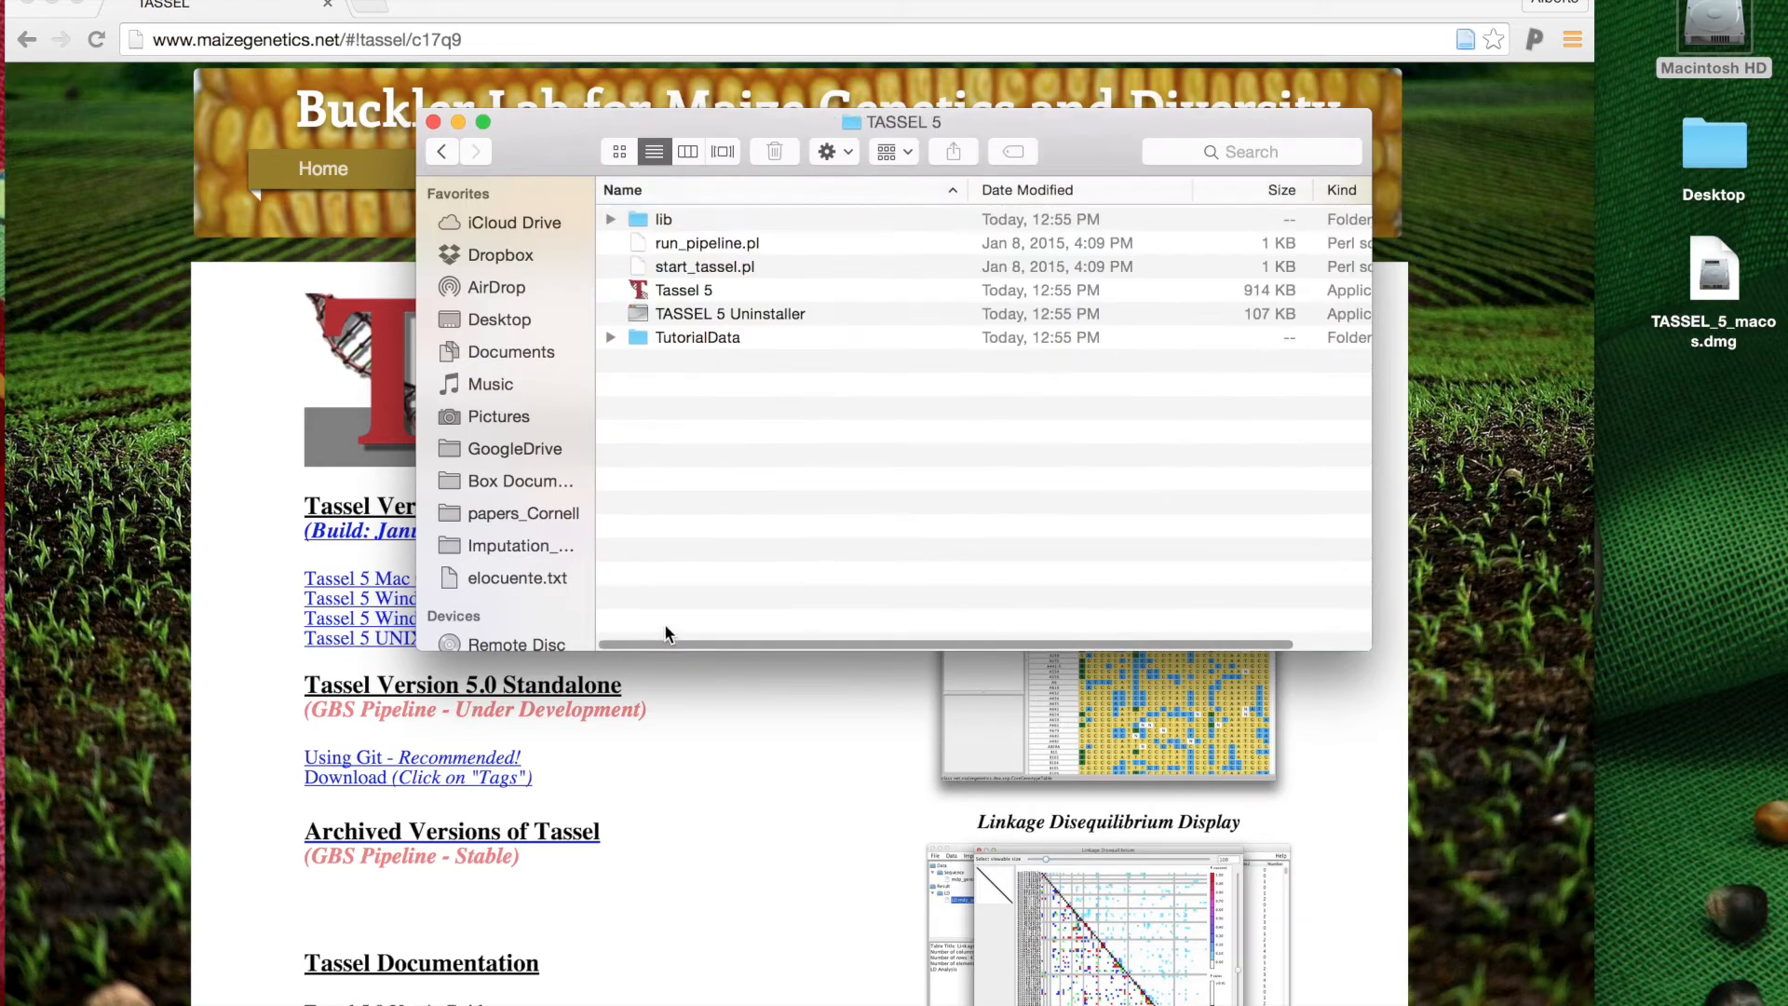
Step: Show the Tassel 5 app's package contents and open vmoptions.txt from its Contents folder
{"action": "left_click", "coordinate": [648, 292]}
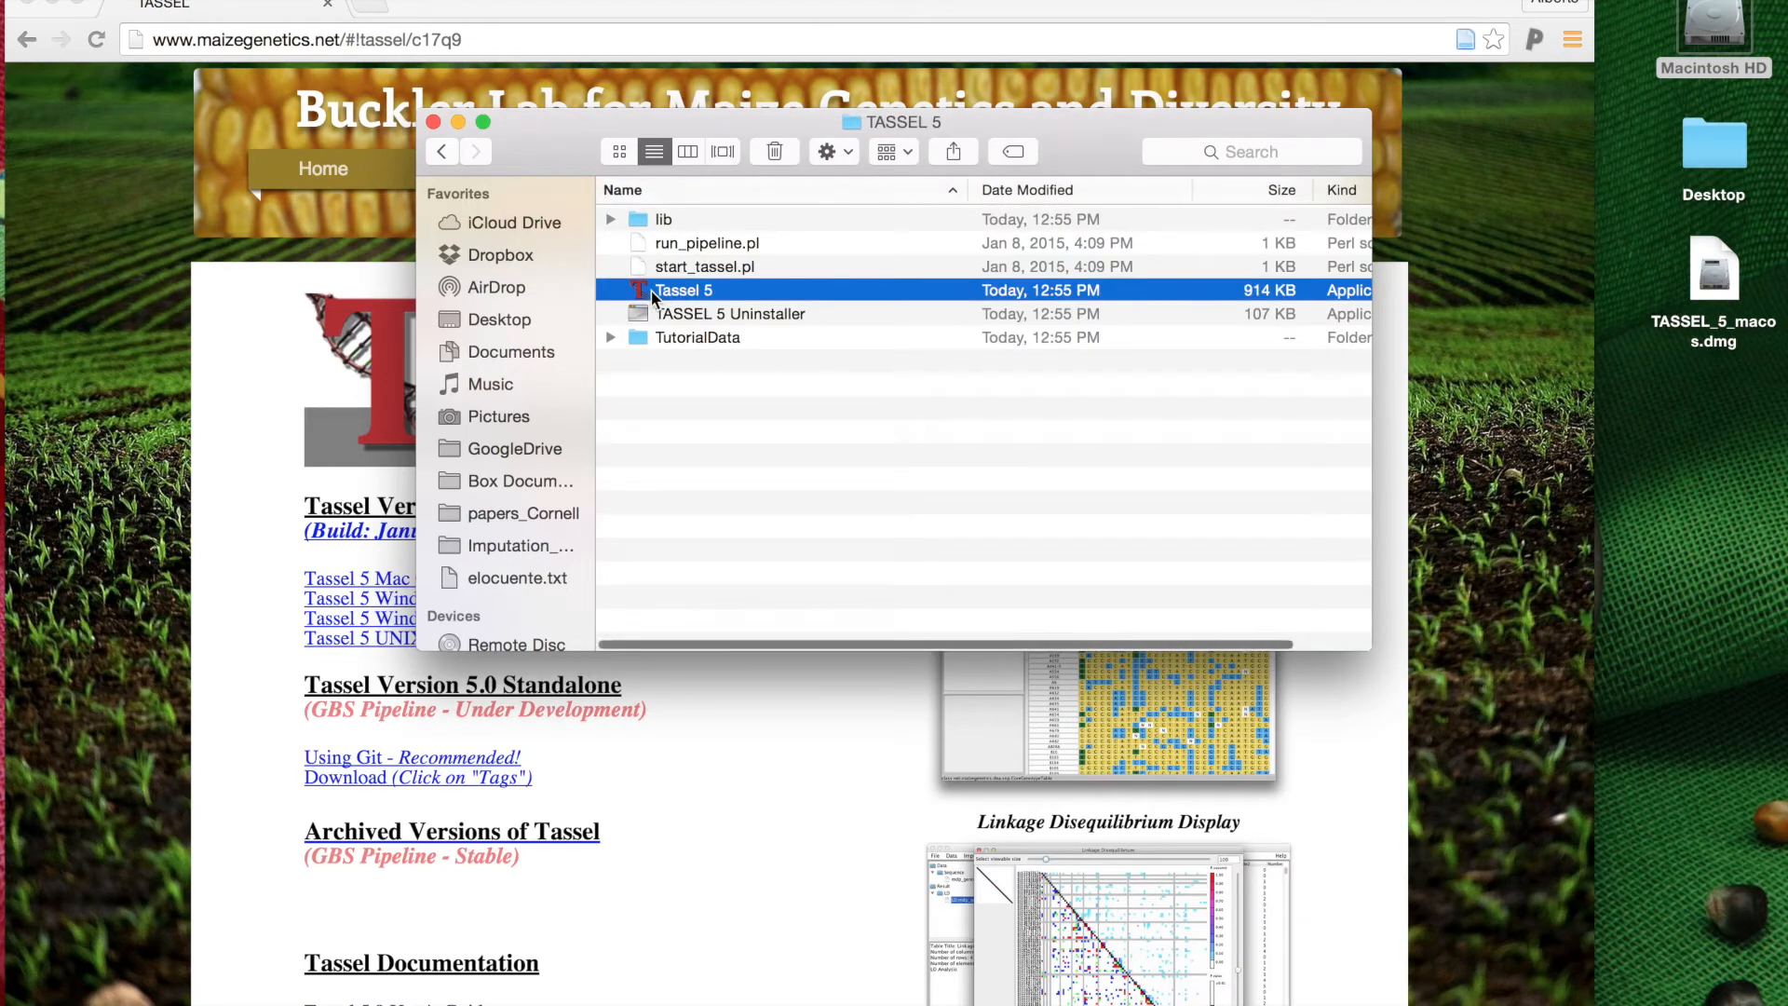
{"action": "right_click", "coordinate": [653, 297]}
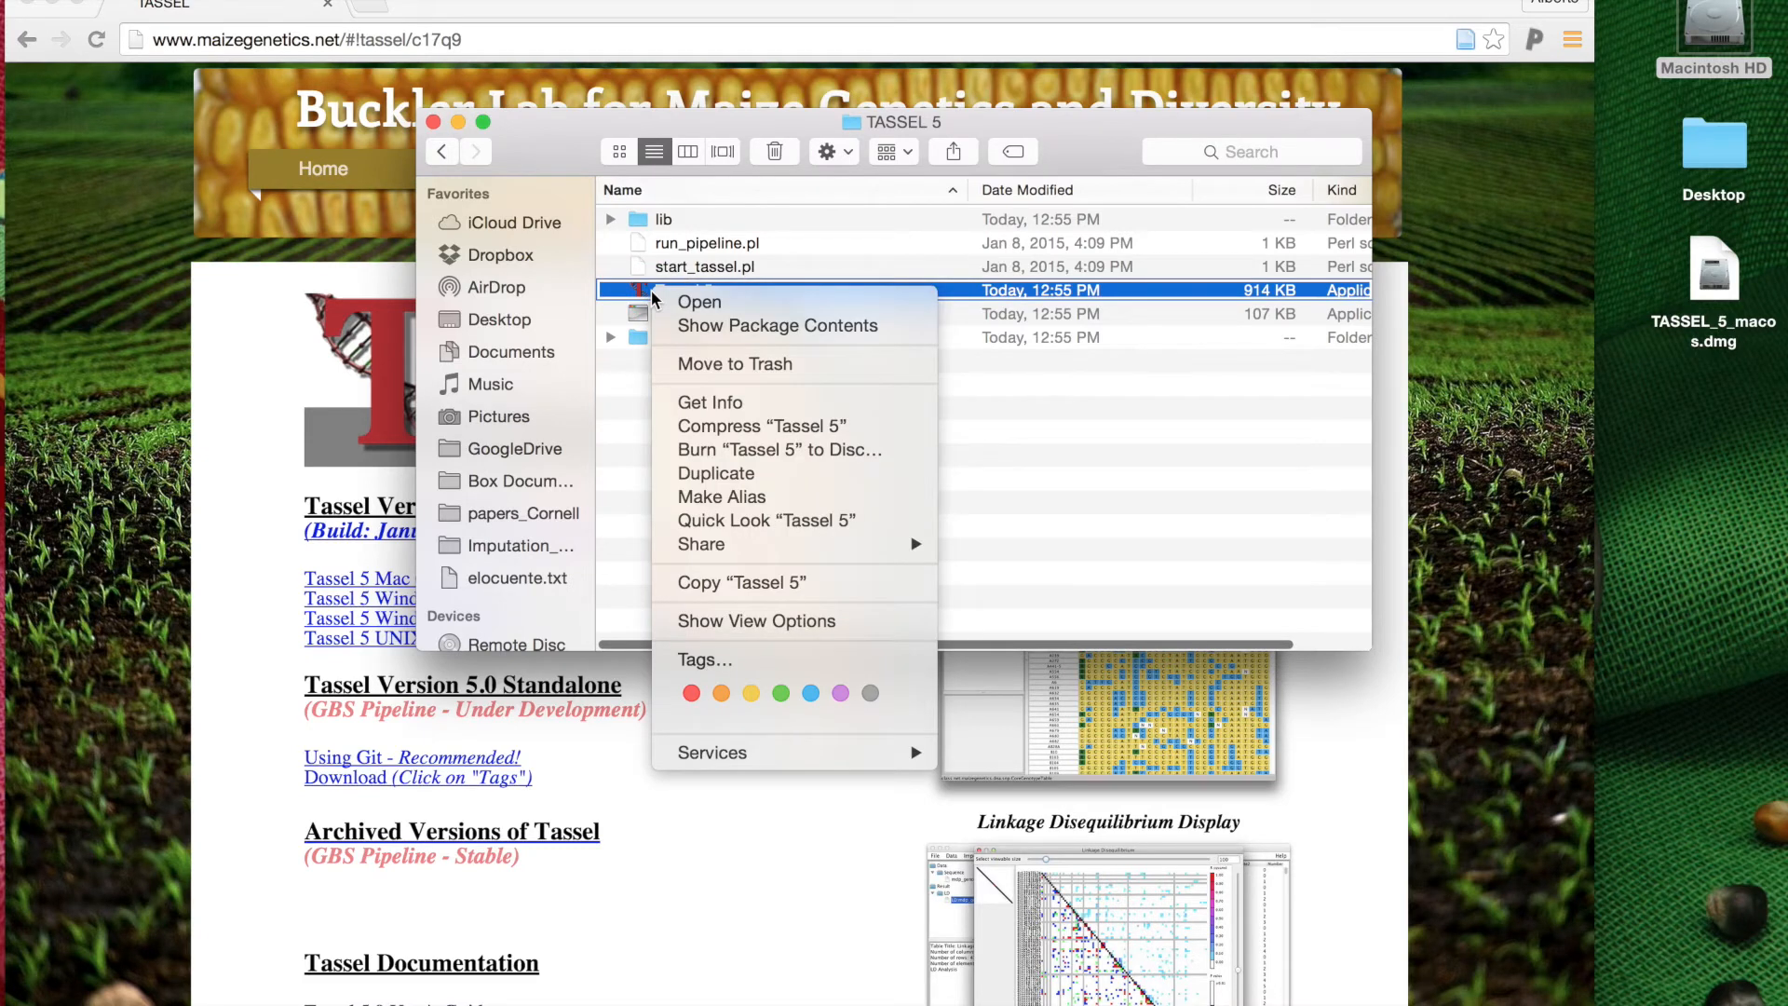
{"action": "left_click", "coordinate": [687, 328]}
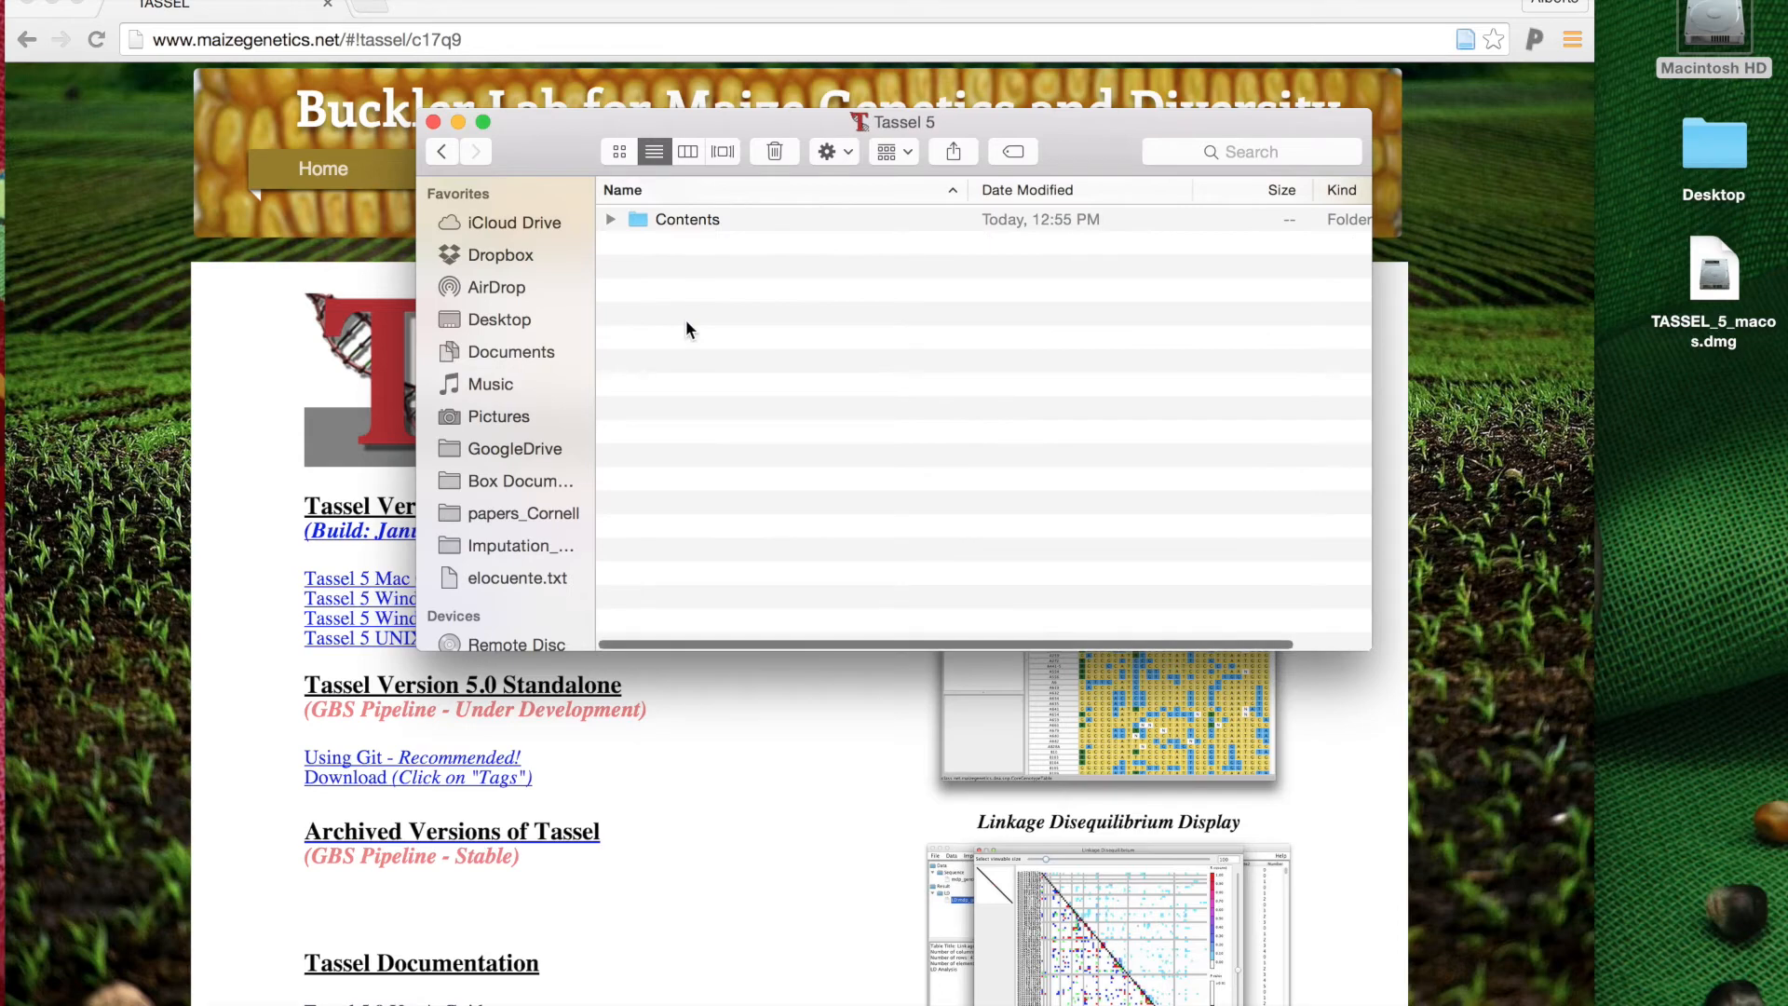
{"action": "left_click", "coordinate": [648, 219]}
{"action": "double_click", "coordinate": [648, 220]}
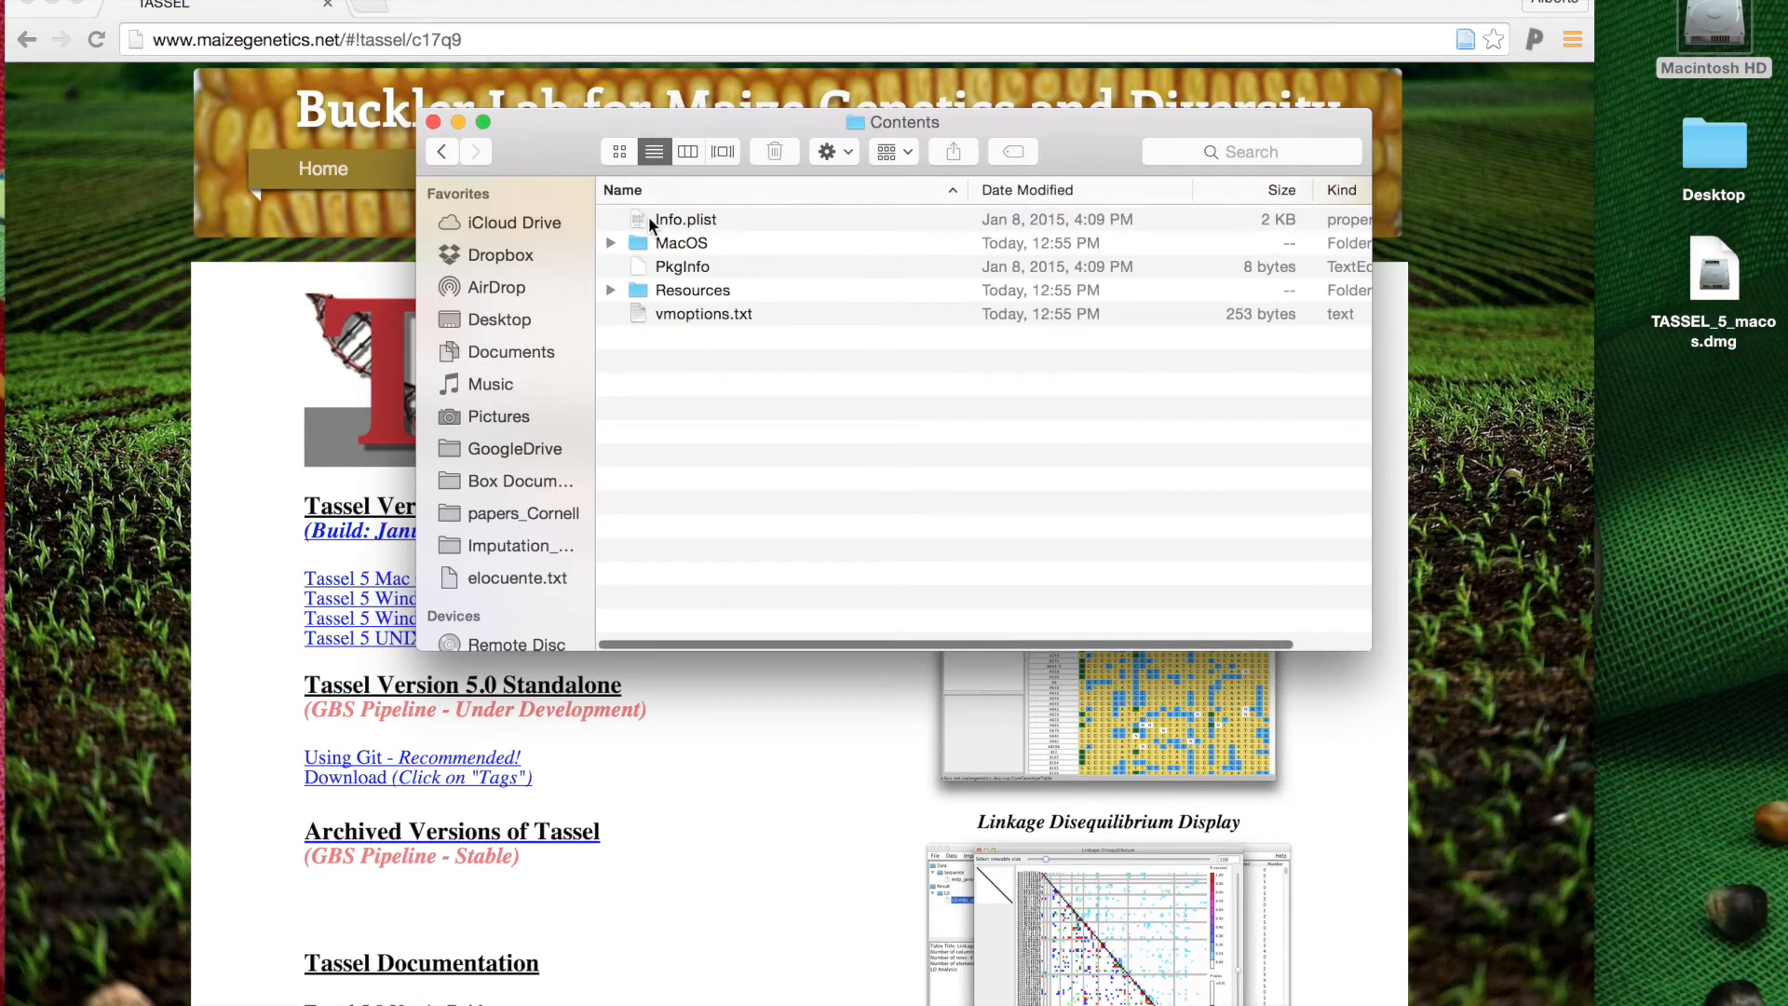
{"action": "left_click", "coordinate": [672, 314]}
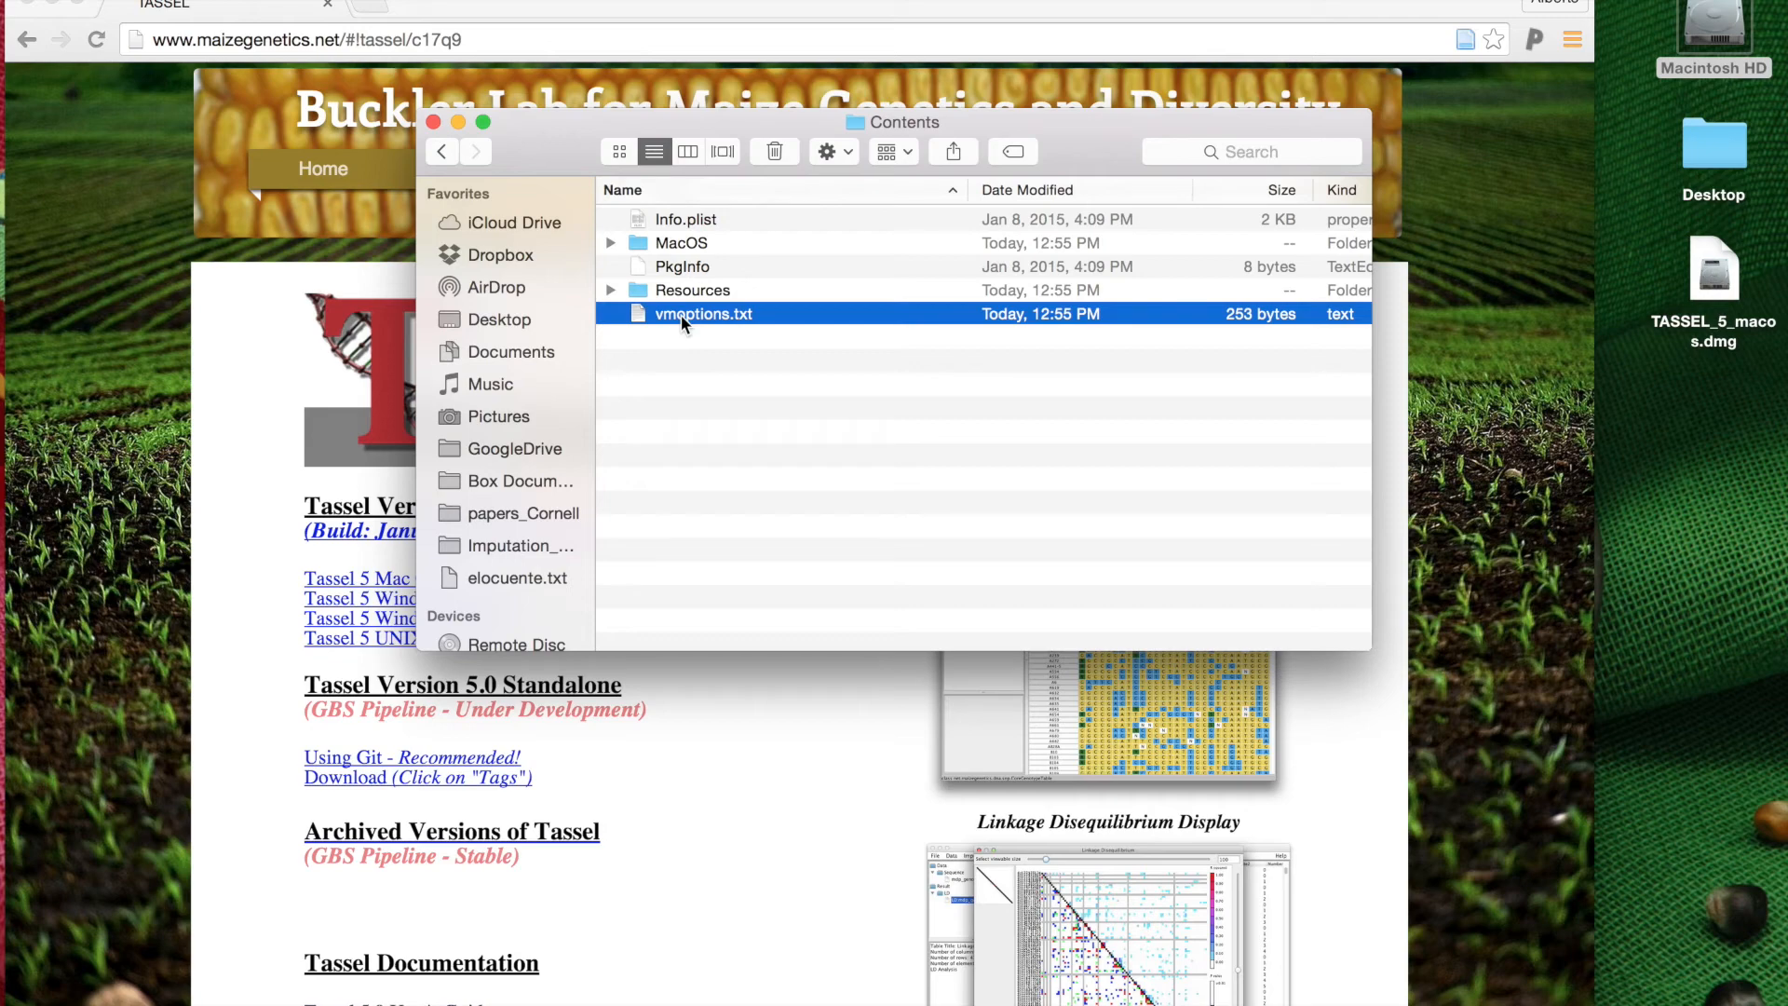
{"action": "double_click", "coordinate": [681, 314]}
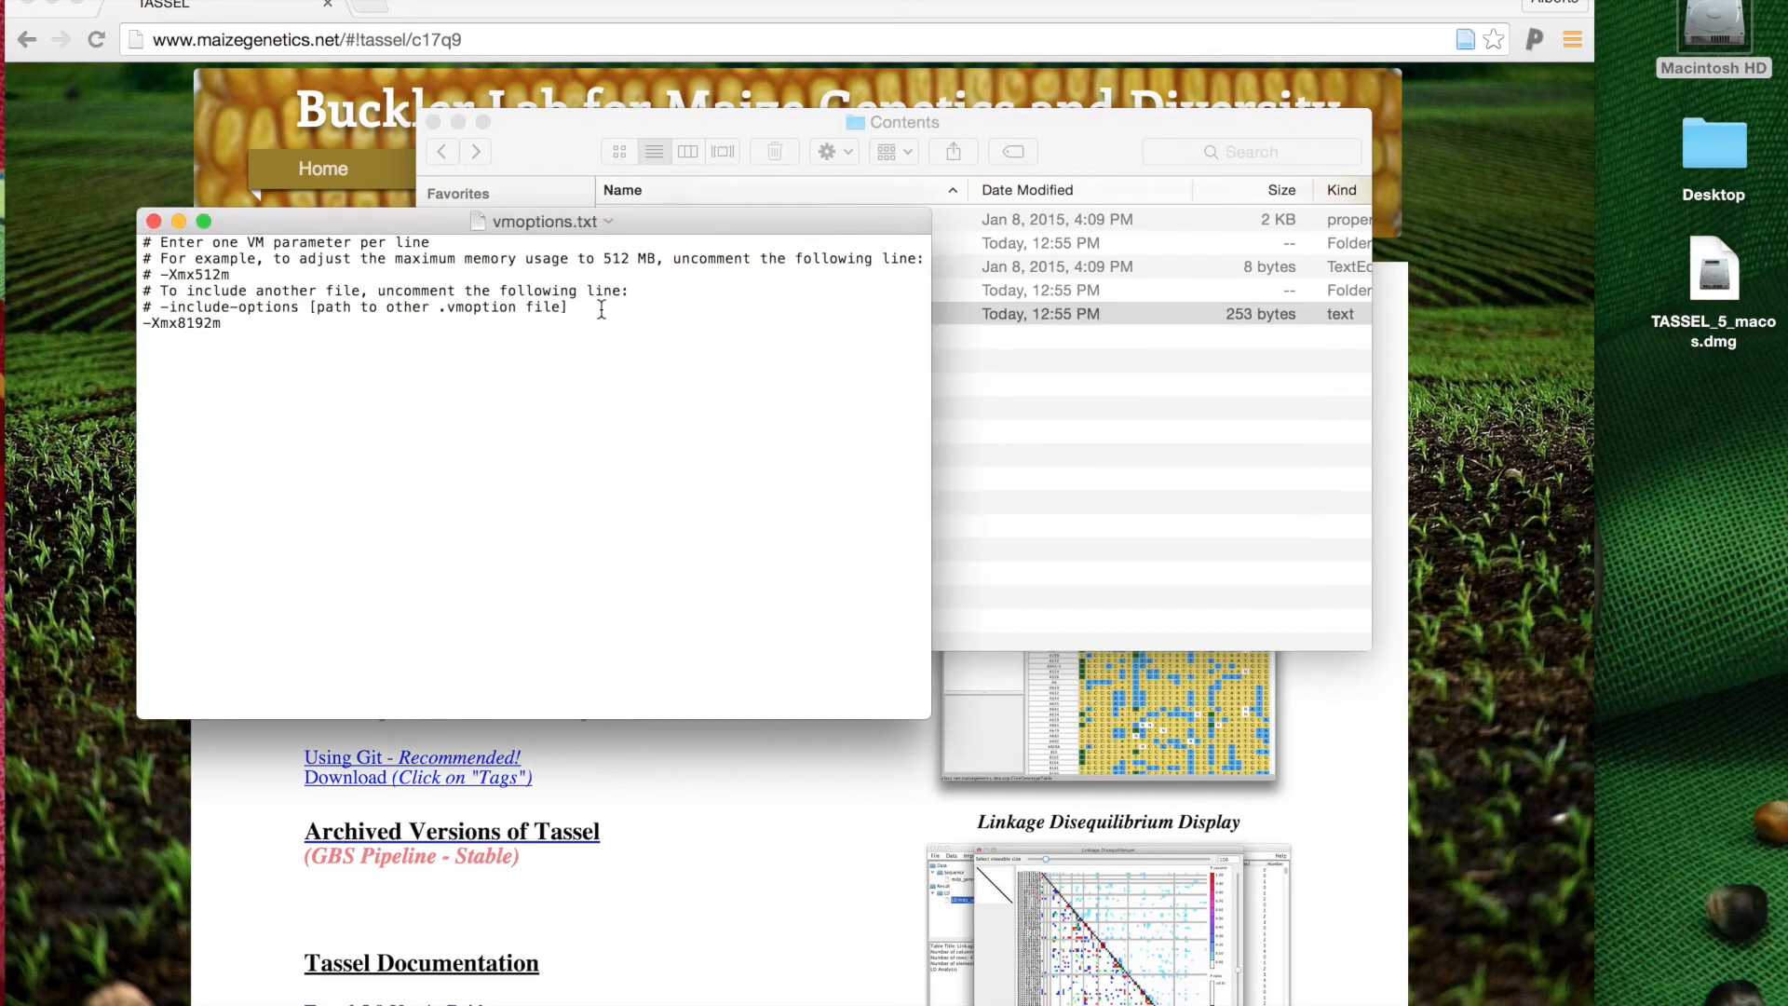
Step: Replace -Xmx8192m with -Xmx10g in vmoptions.txt, save it and close the document
{"action": "left_click", "coordinate": [151, 275]}
{"action": "left_click", "coordinate": [171, 323]}
{"action": "left_click_drag", "start_coordinate": [194, 323], "coordinate": [220, 322]}
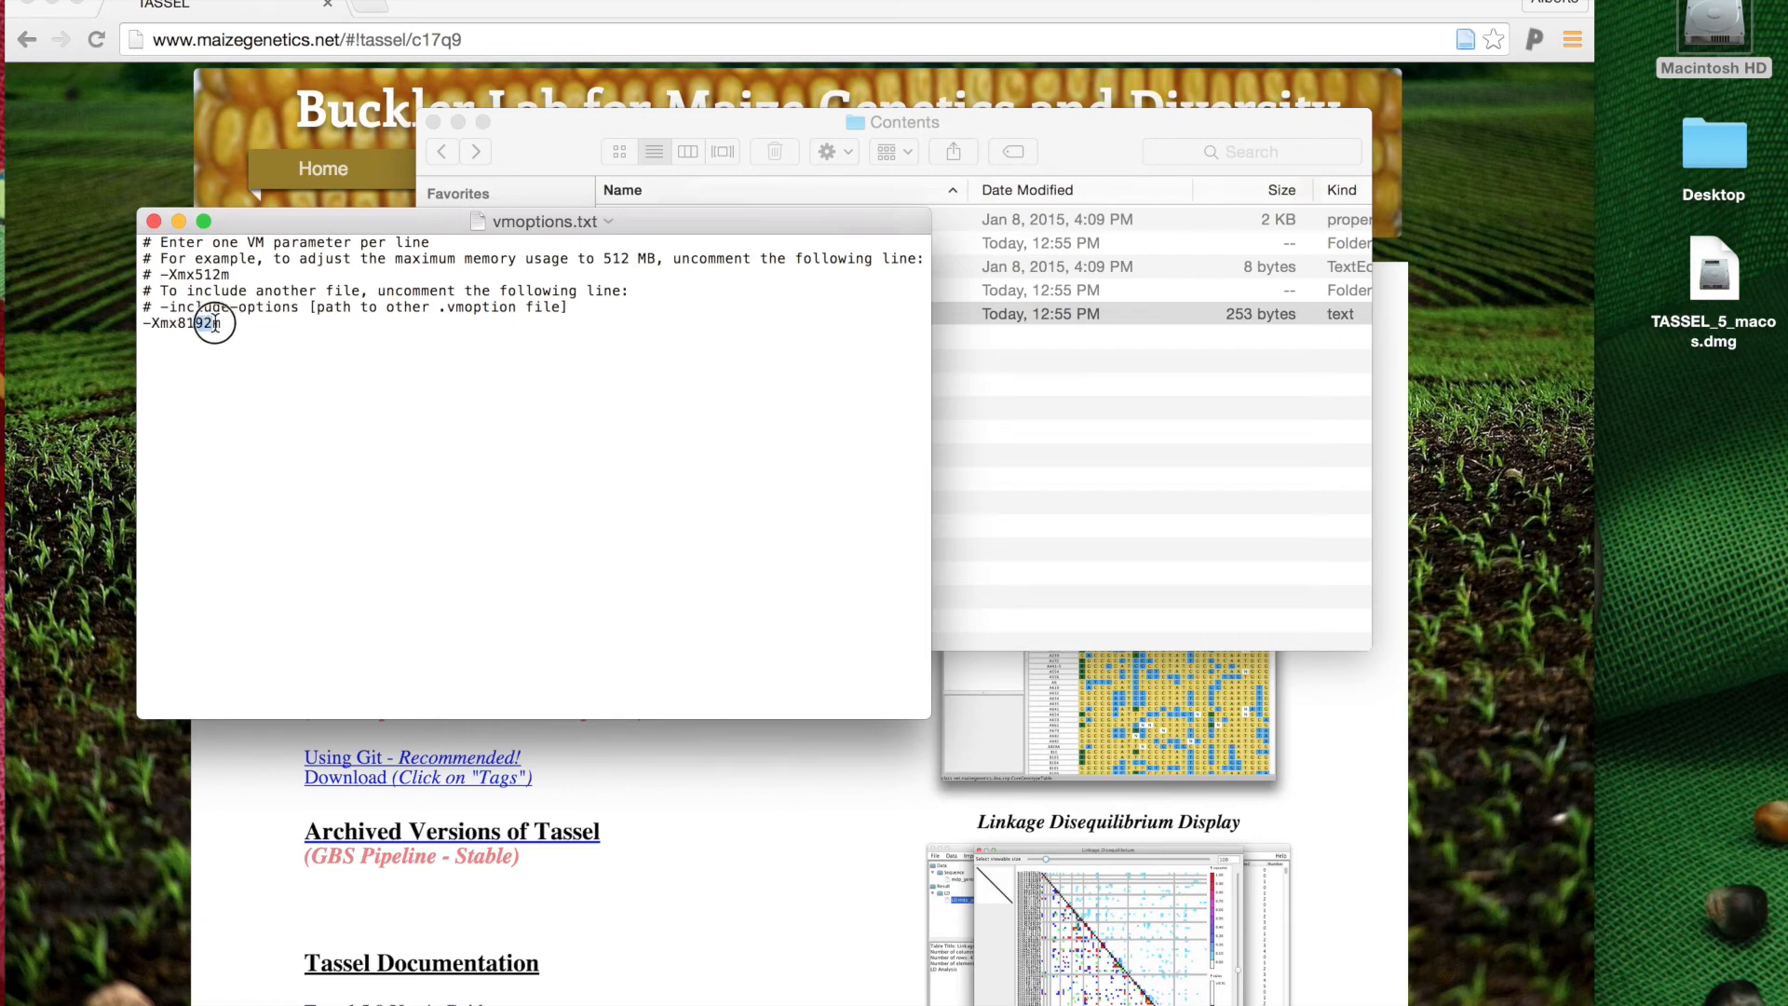
{"action": "key", "text": "BackSpace"}
{"action": "key", "text": "BackSpace"}
{"action": "key", "text": "BackSpace"}
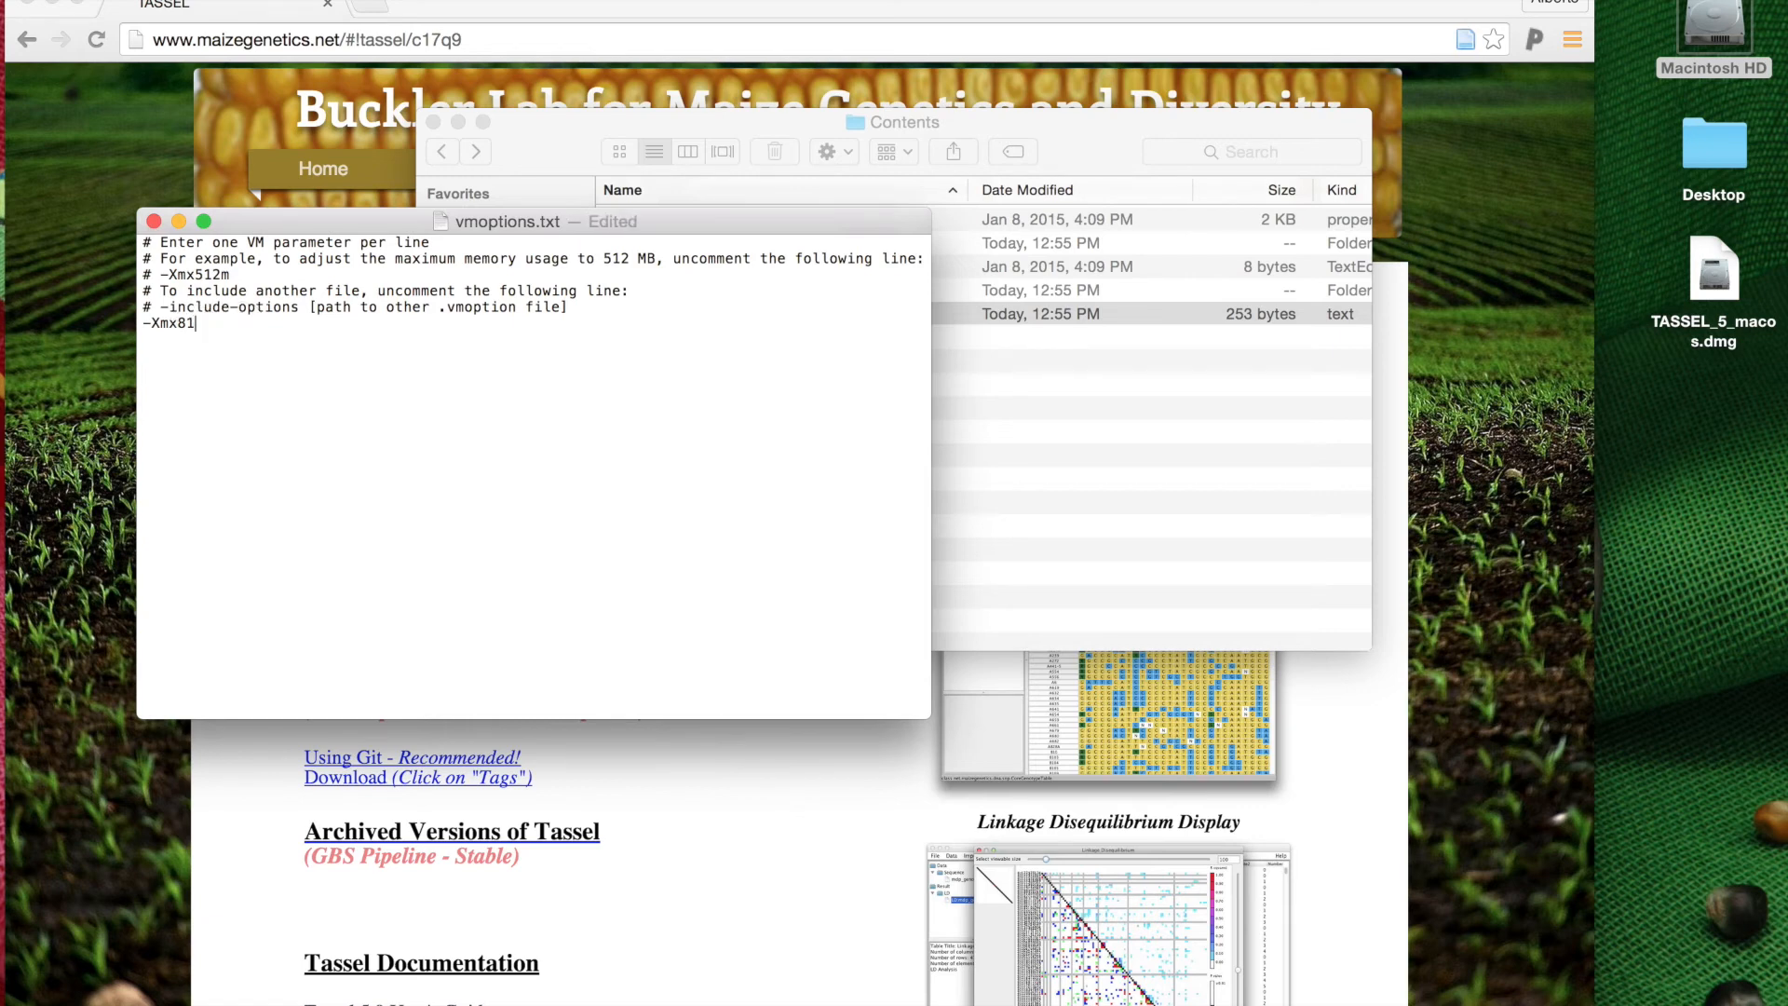
{"action": "key", "text": "BackSpace"}
{"action": "type", "text": "10g"}
{"action": "left_click", "coordinate": [181, 0]}
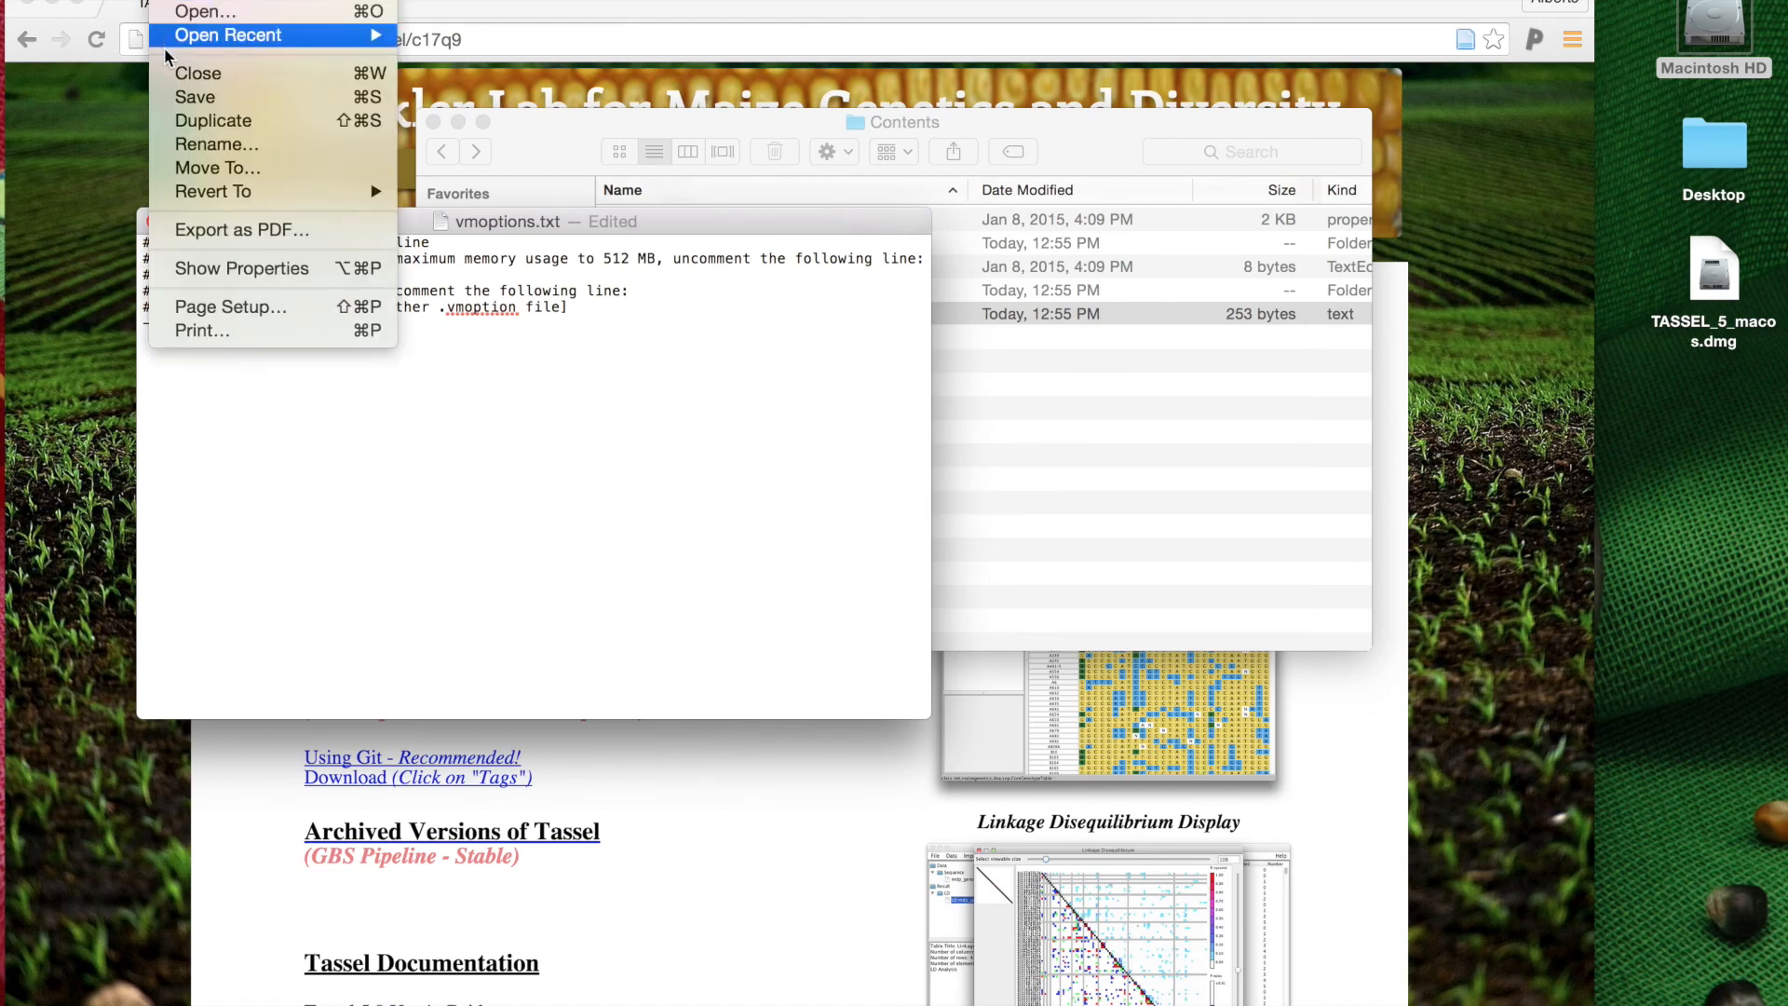
{"action": "left_click", "coordinate": [169, 95]}
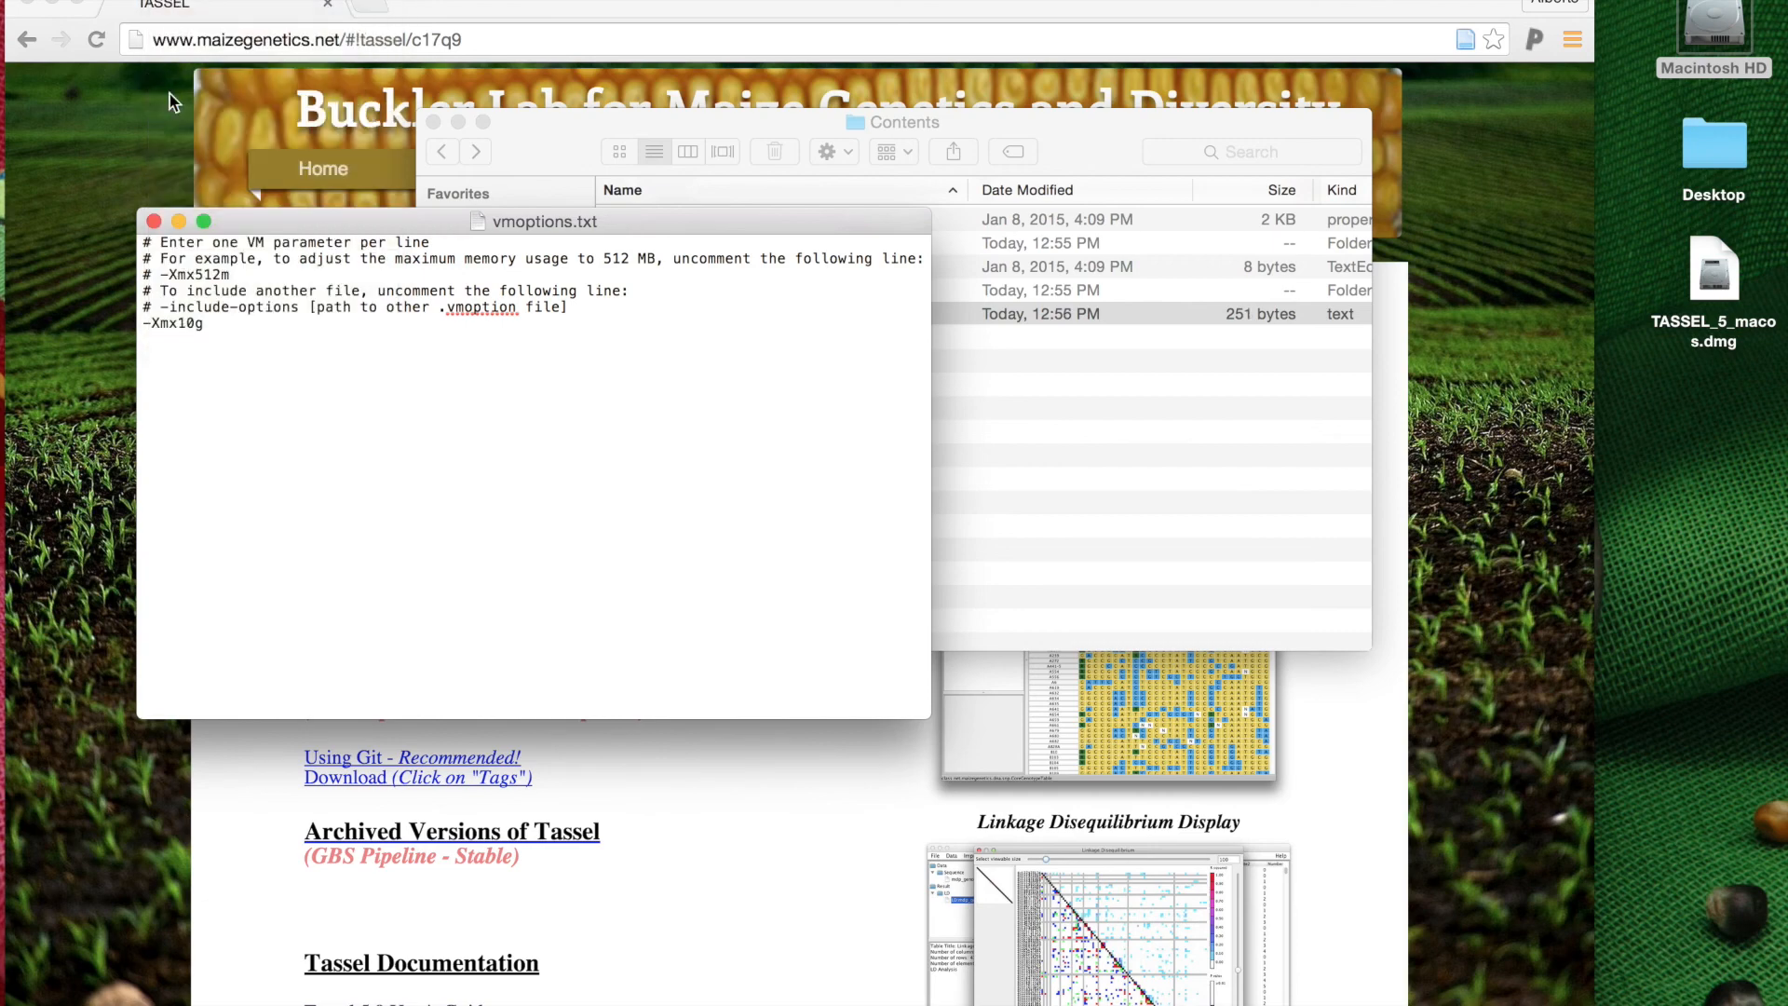
{"action": "left_click", "coordinate": [152, 223]}
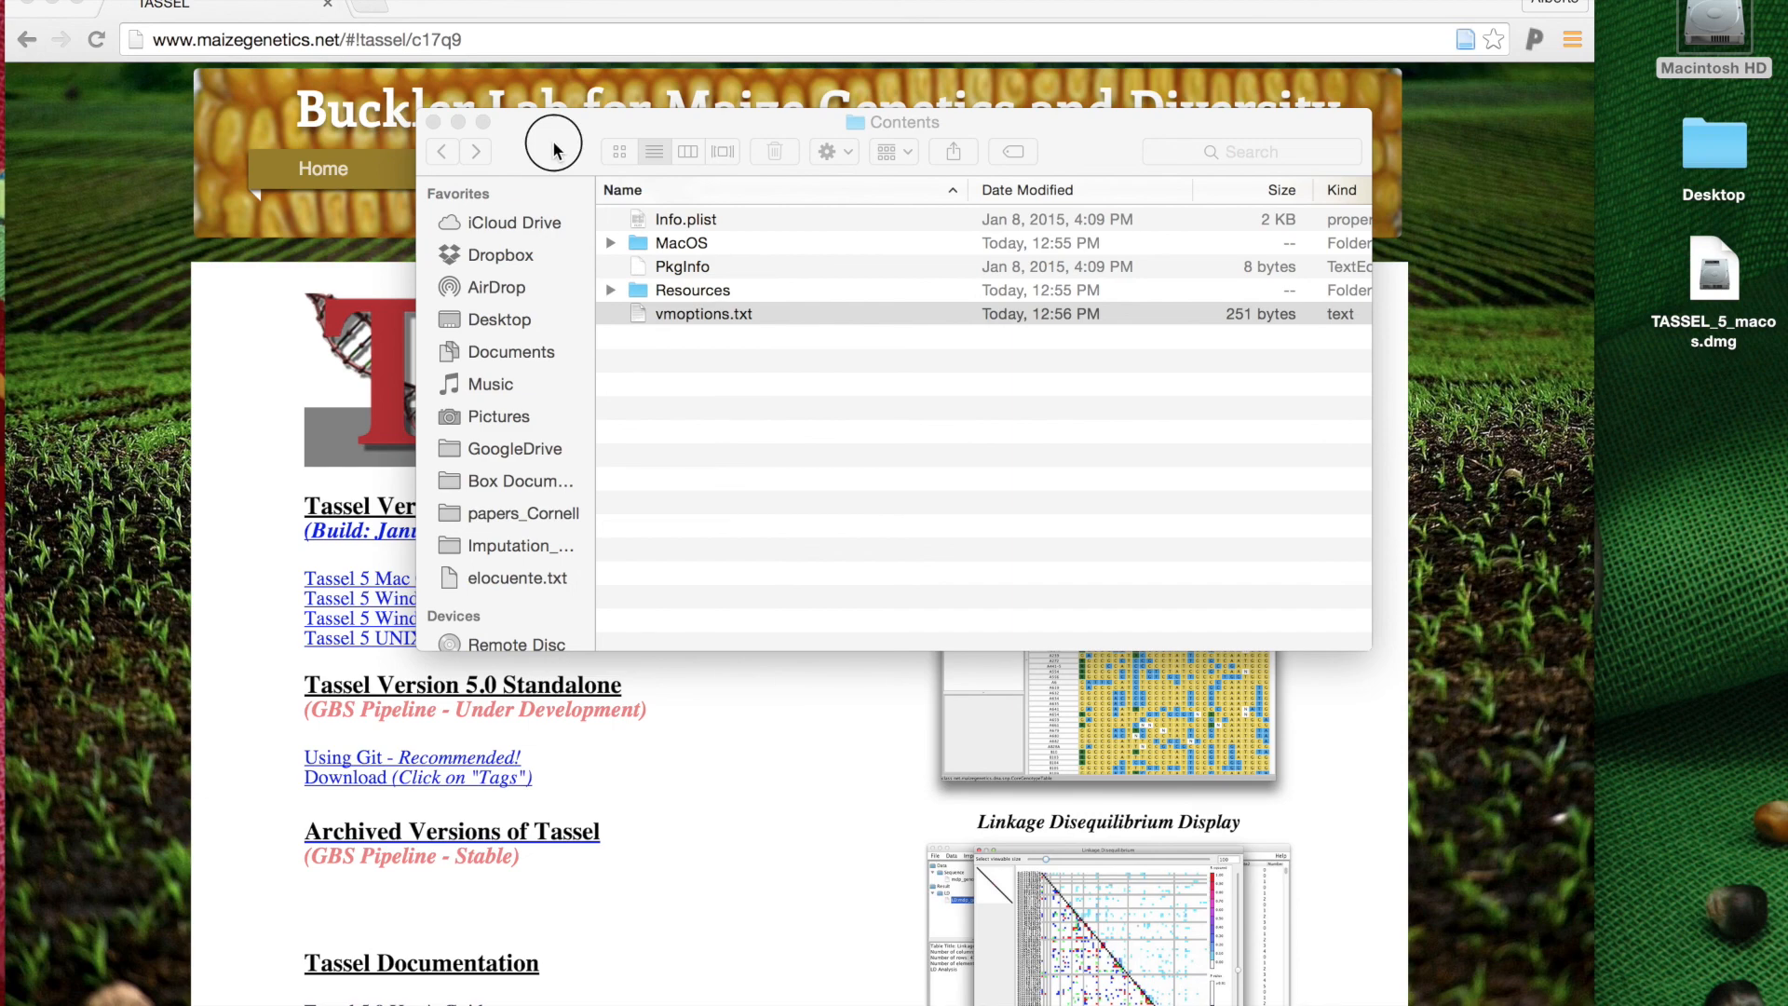
Step: Return to the TASSEL 5 folder in Finder and launch the Tassel 5 application
{"action": "left_click", "coordinate": [560, 148]}
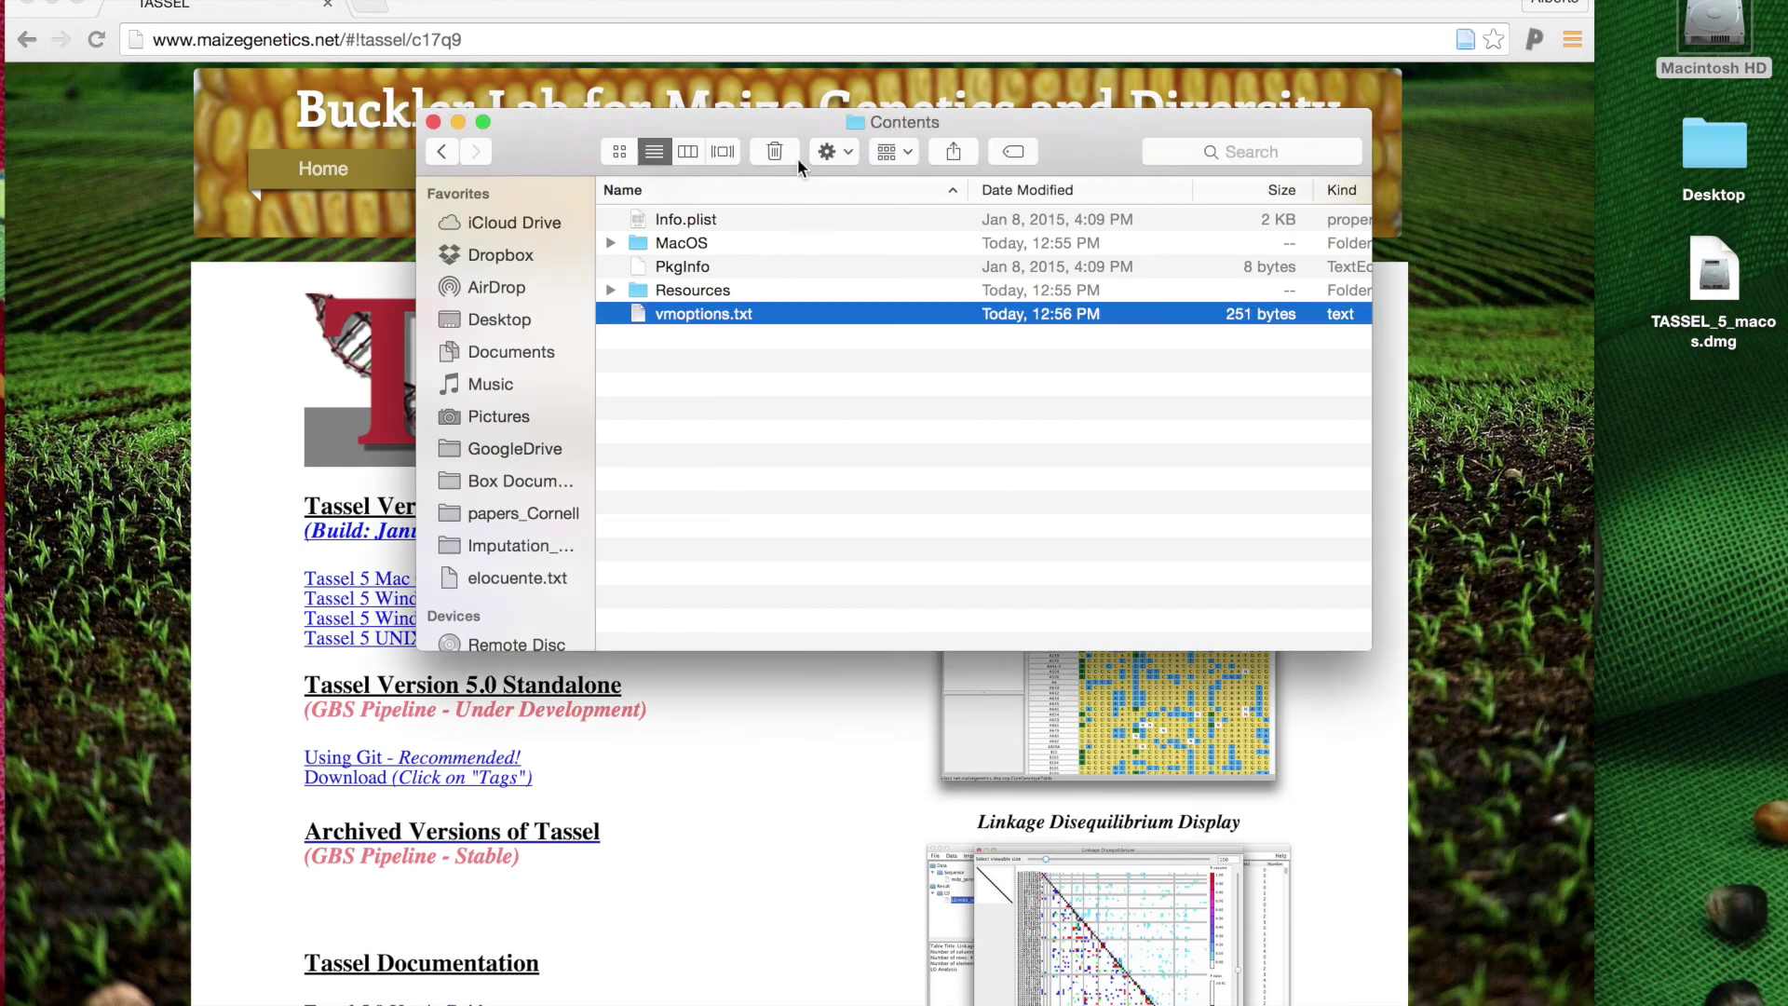
{"action": "left_click", "coordinate": [441, 152]}
{"action": "left_click", "coordinate": [443, 152]}
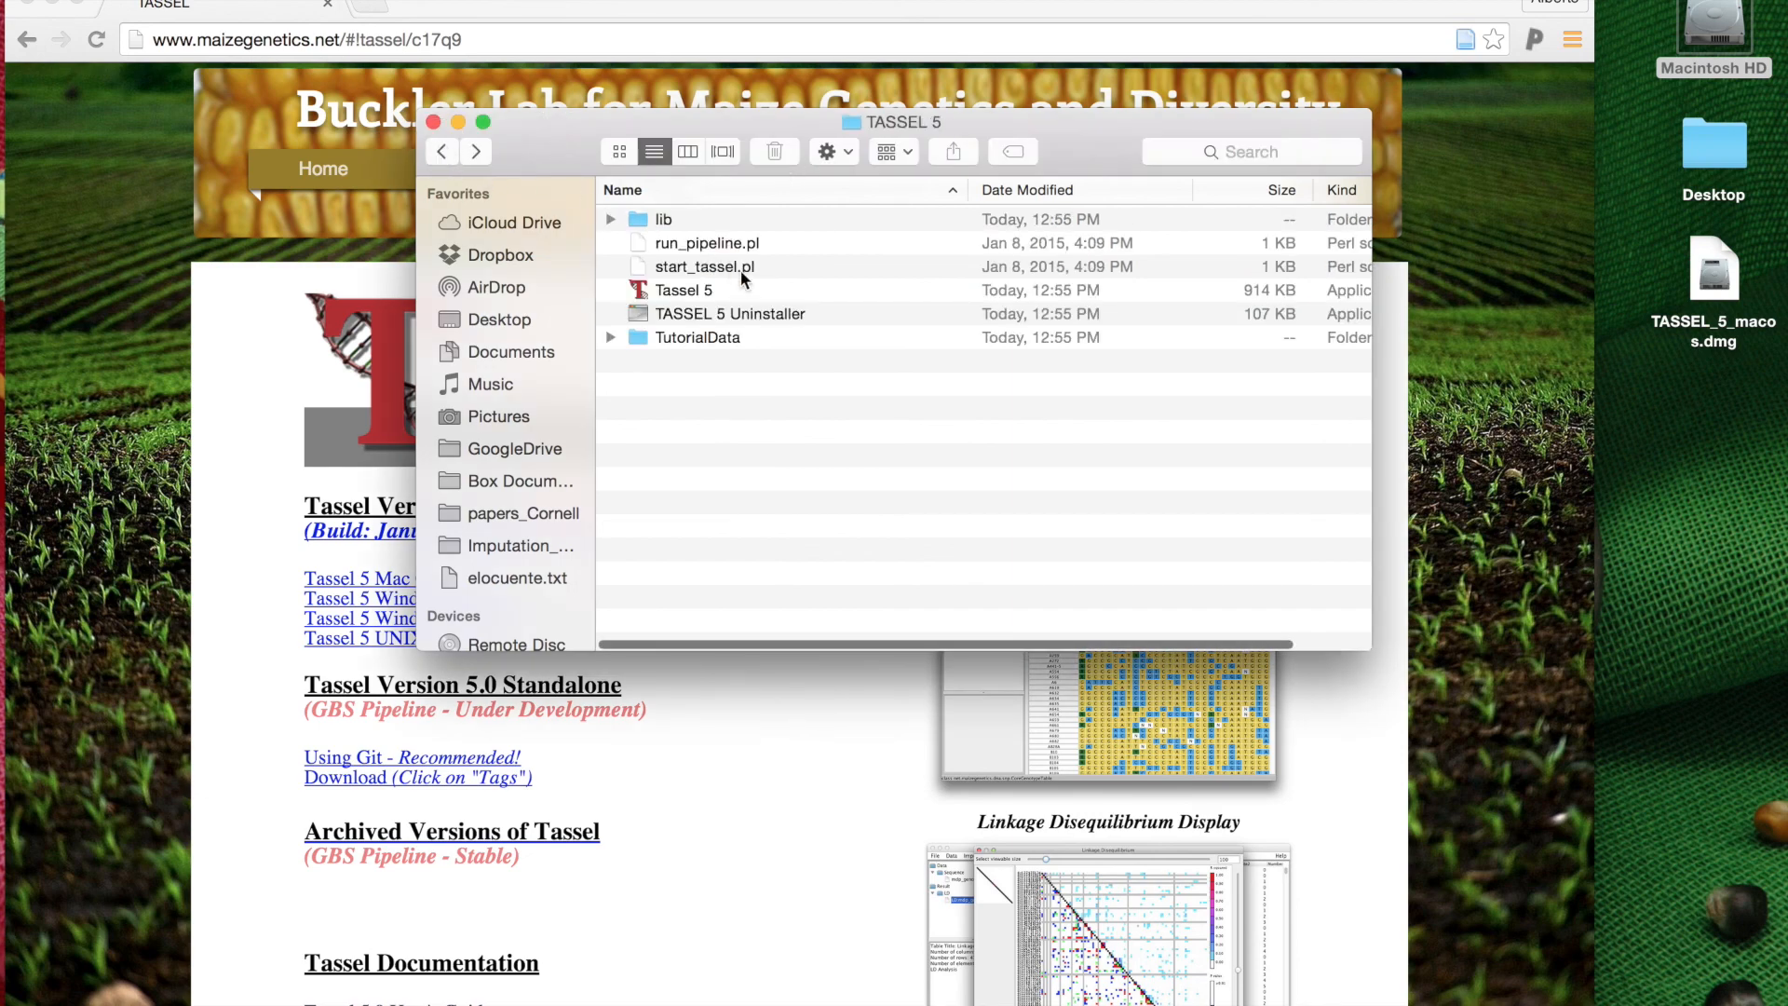
{"action": "left_click", "coordinate": [727, 297]}
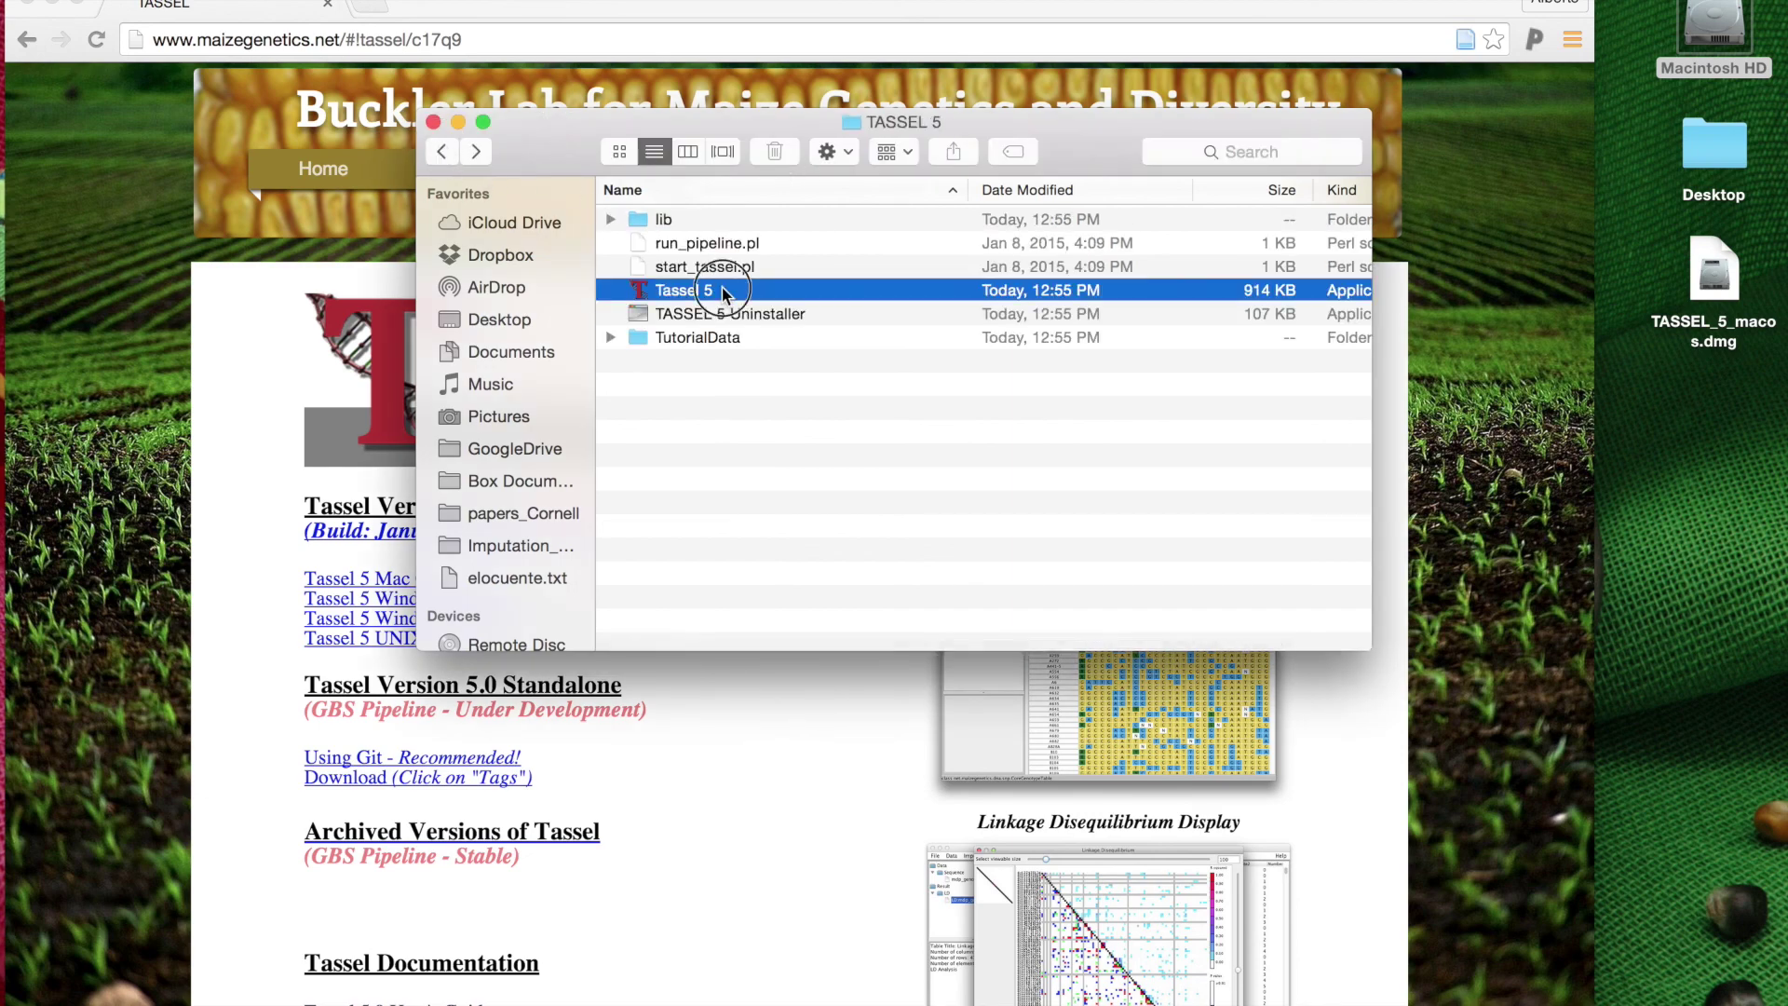
{"action": "double_click", "coordinate": [646, 288]}
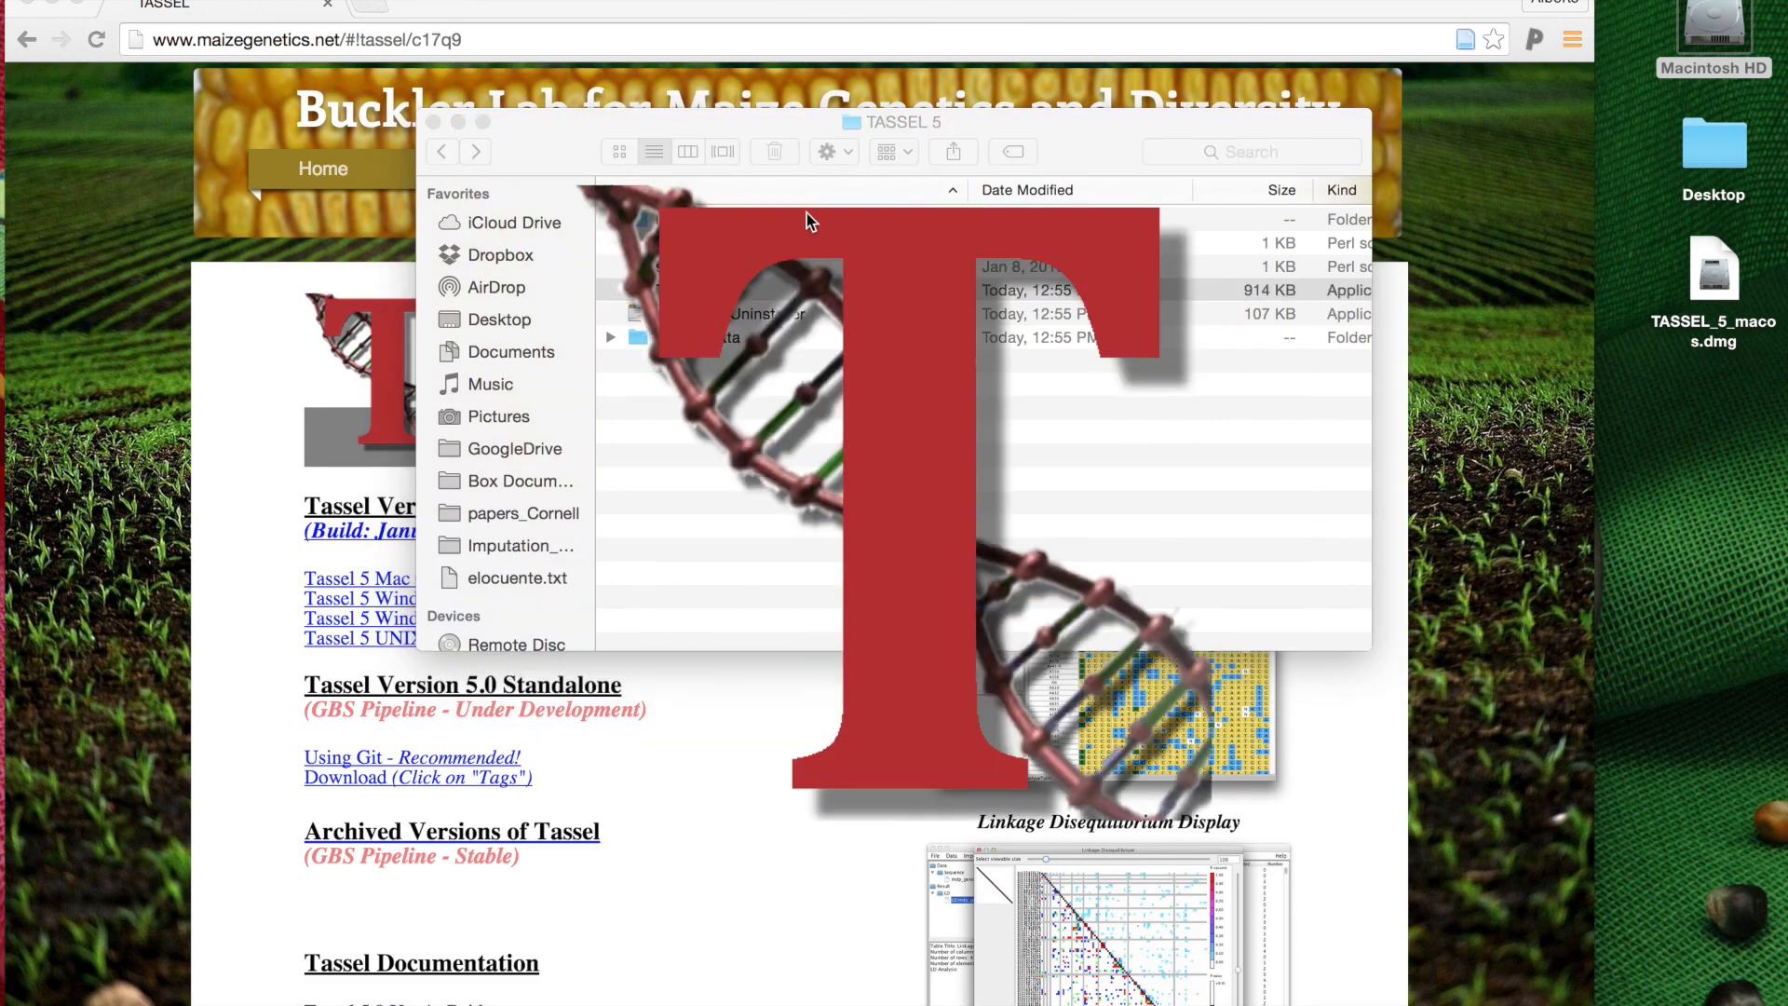